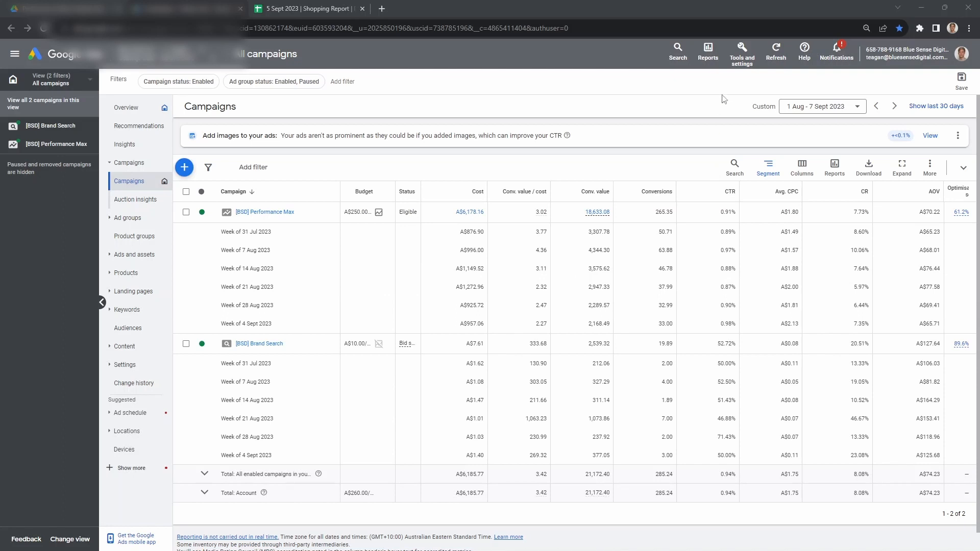
Step: Open the predefined Shopping – Category report
left_click(714, 55)
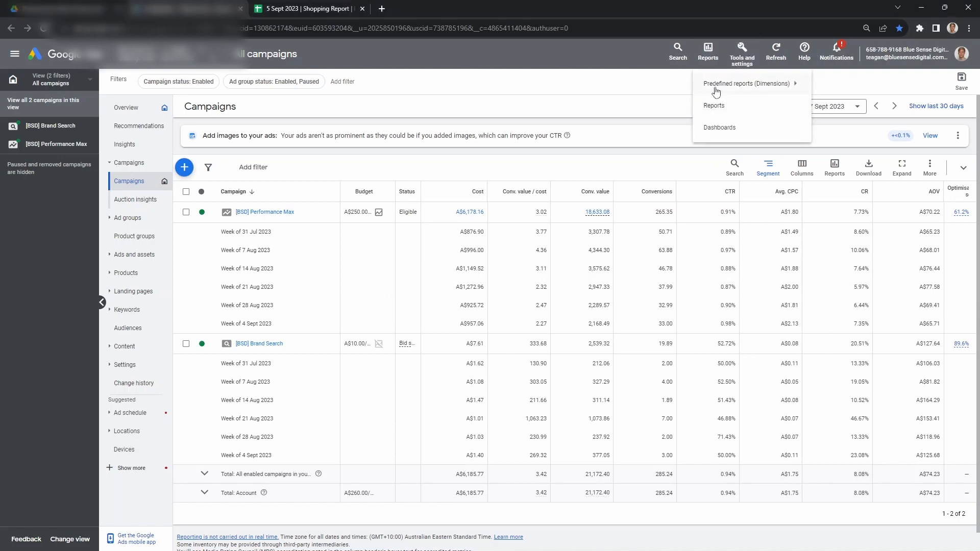
mouse_move(716, 92)
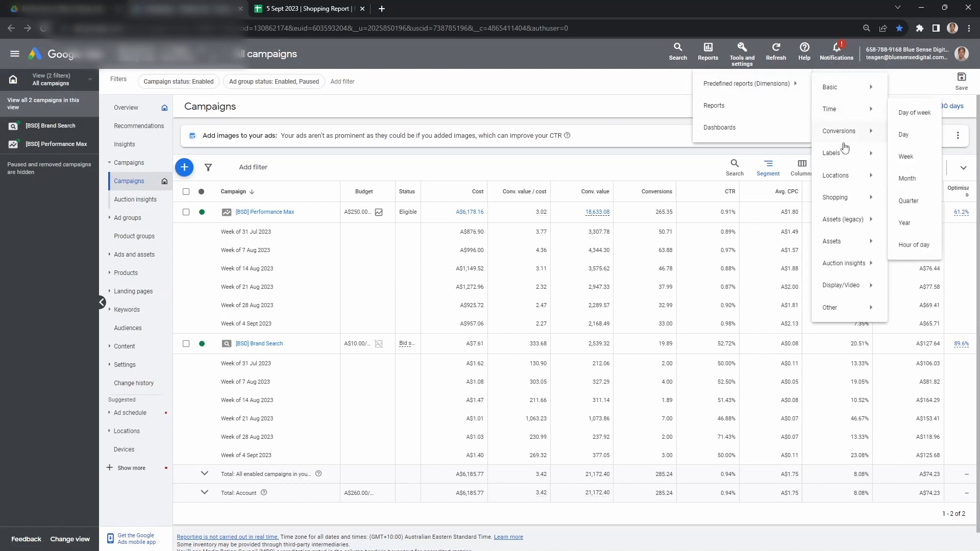
mouse_move(841, 203)
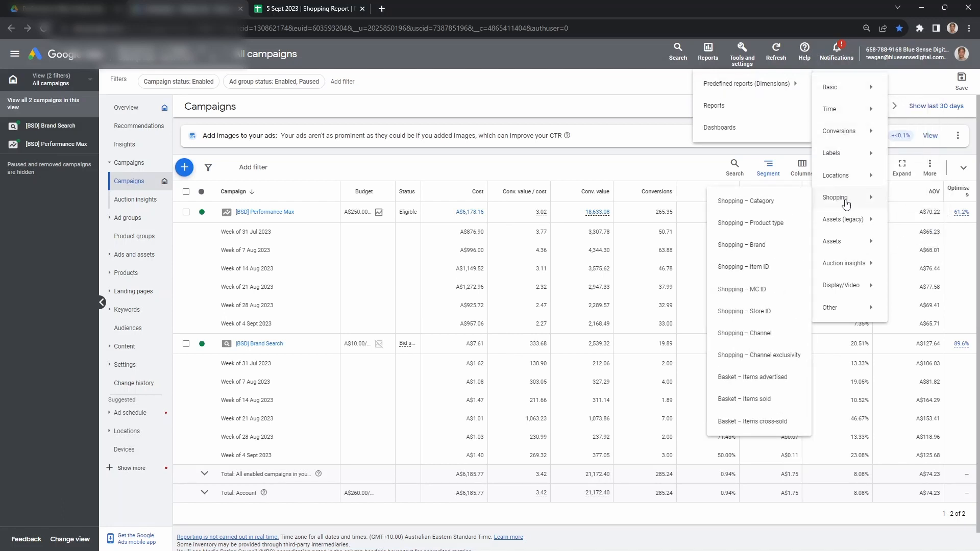
left_click(753, 201)
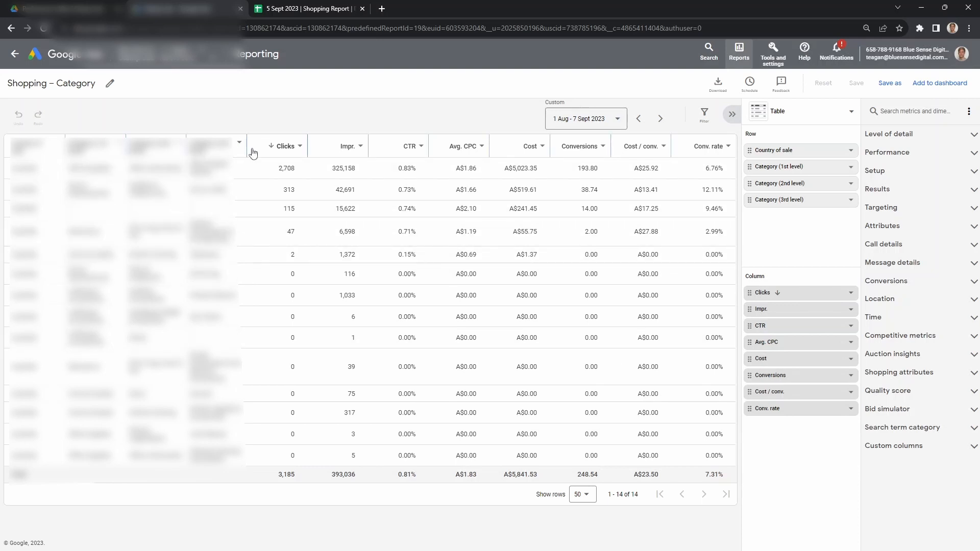
Step: Remove the country of sale and category rows from the report and add Product Title as the row dimension
left_click(824, 153)
left_click(814, 168)
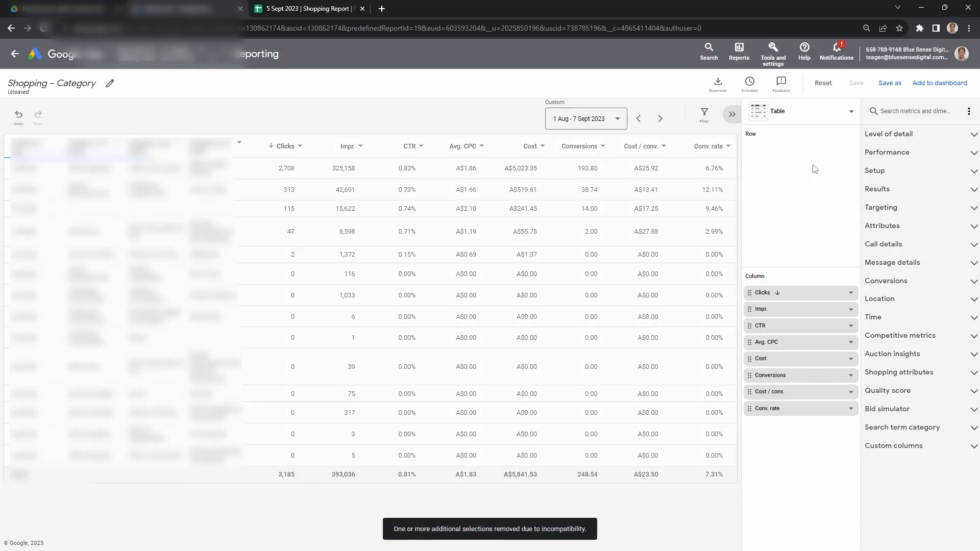
left_click(938, 112)
type("product")
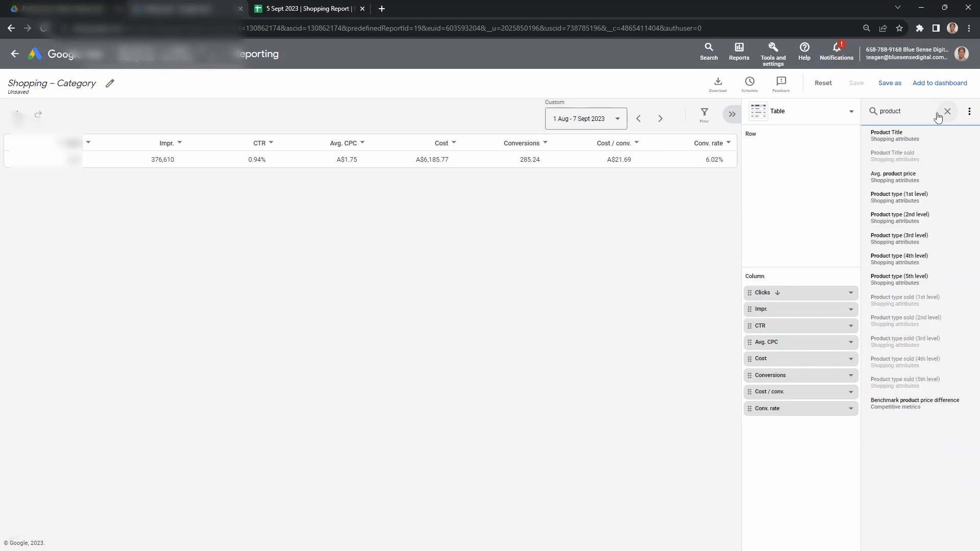
left_click(915, 135)
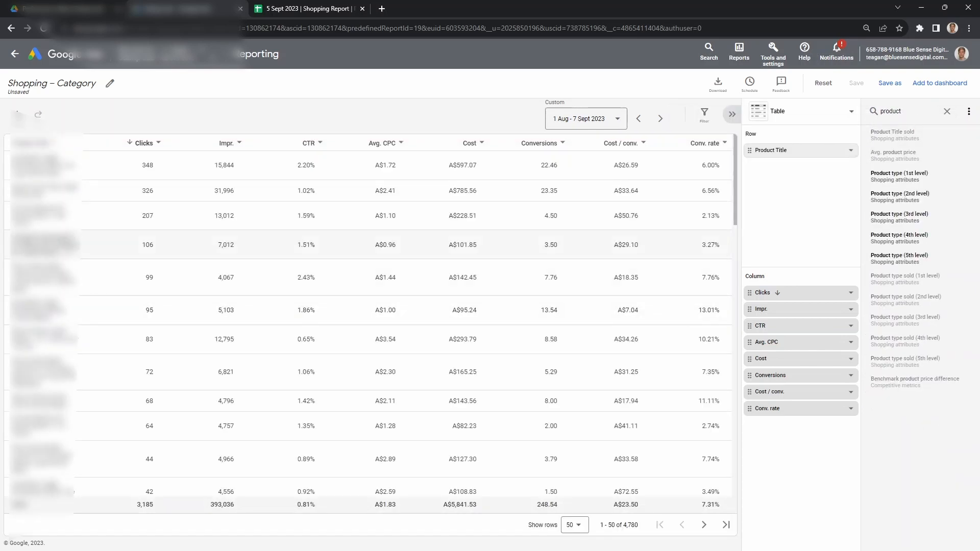
Step: Review the clicks, cost and conversion figures for each product title in the report
scroll(86, 186, "down", 5)
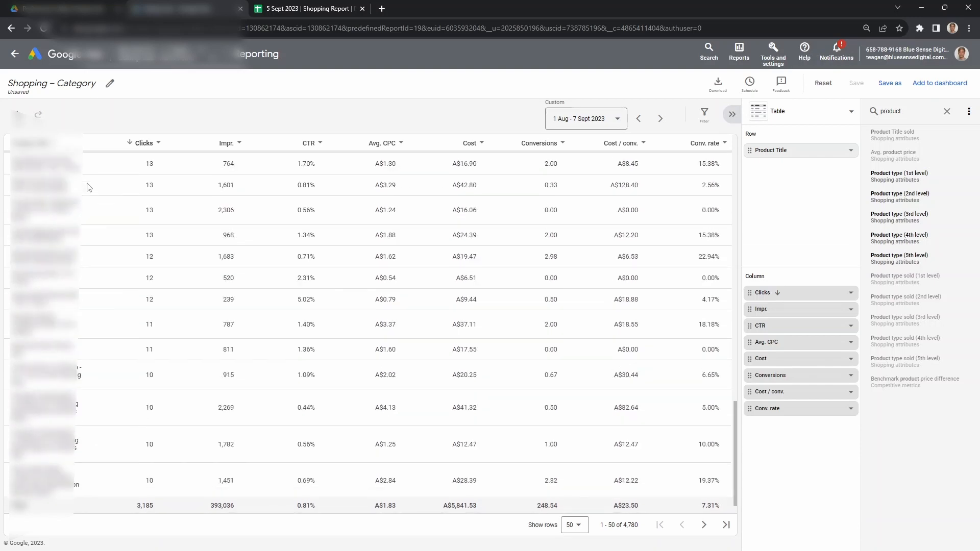
scroll(86, 186, "up", 15)
scroll(202, 295, "down", 10)
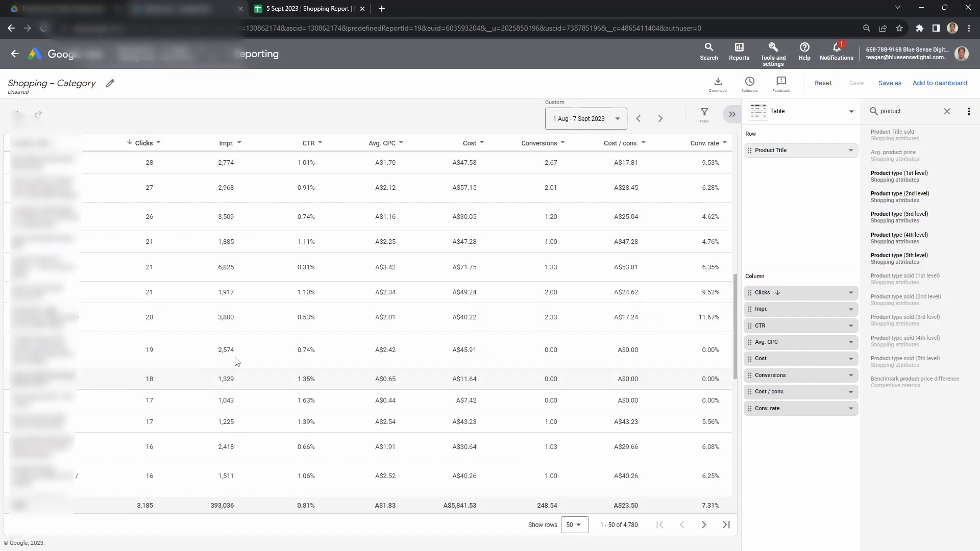
scroll(204, 276, "down", 10)
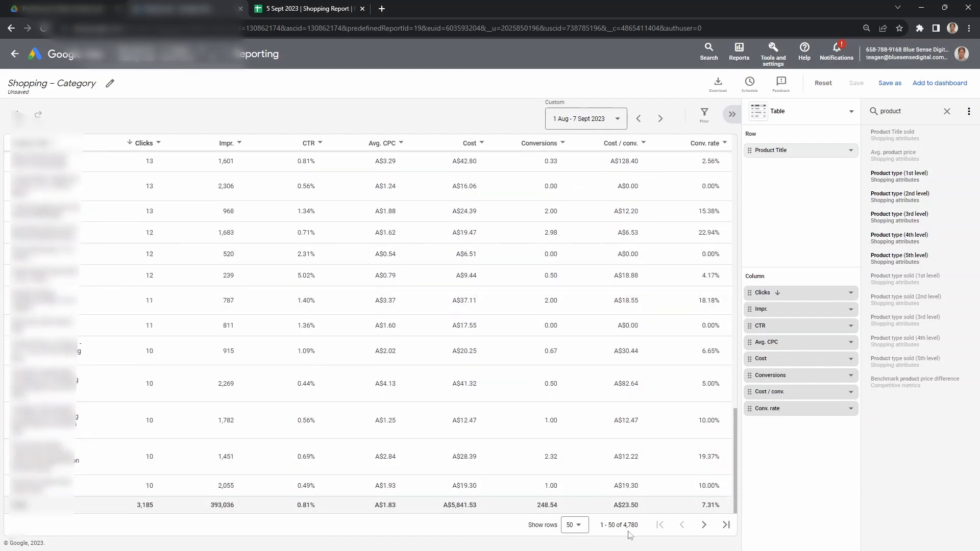
scroll(204, 314, "up", 10)
scroll(204, 316, "up", 1)
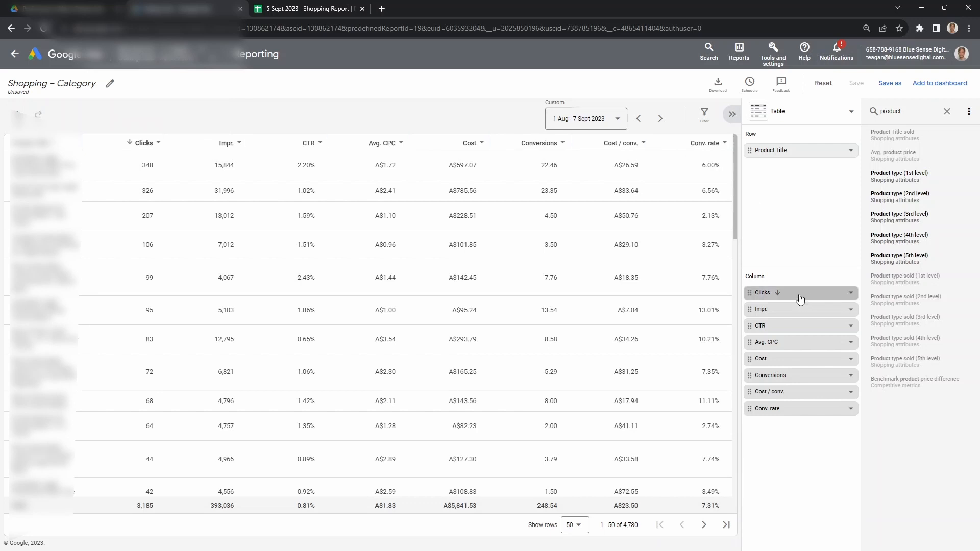
Step: Move Cost ahead of the other report columns and remove the Impr. column
left_click_drag(794, 360, 798, 294)
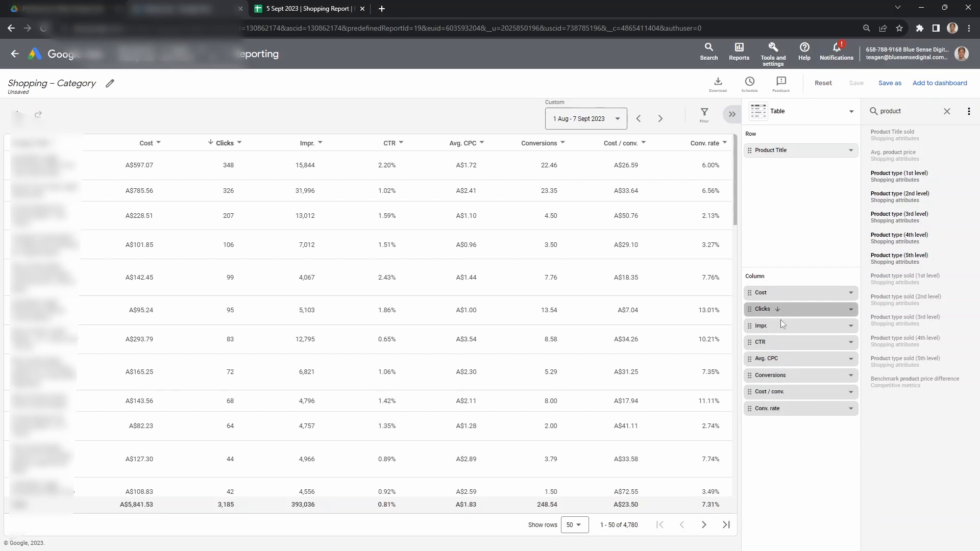
left_click_drag(781, 327, 781, 328)
left_click(781, 357)
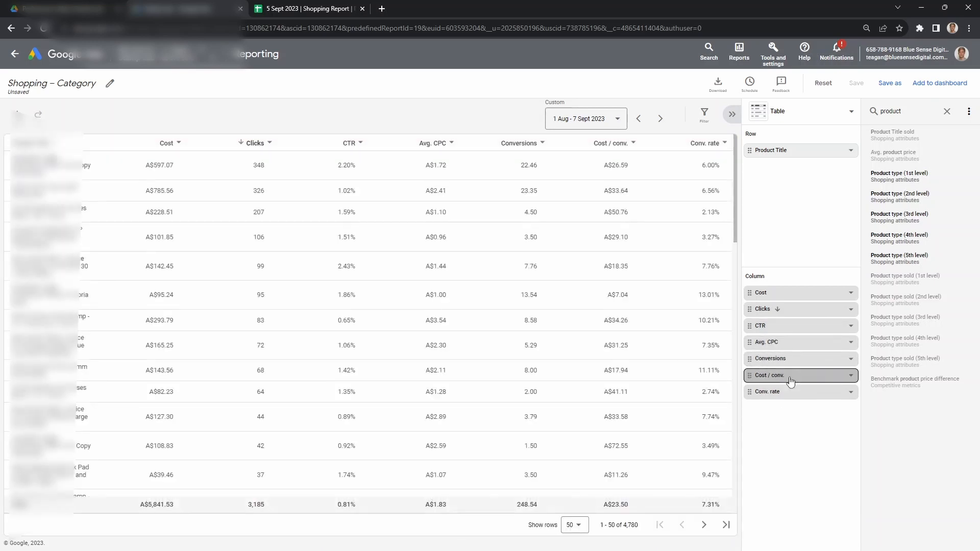
Step: Remove the Cost / conv. and Conv. rate columns from the report
left_click(786, 377)
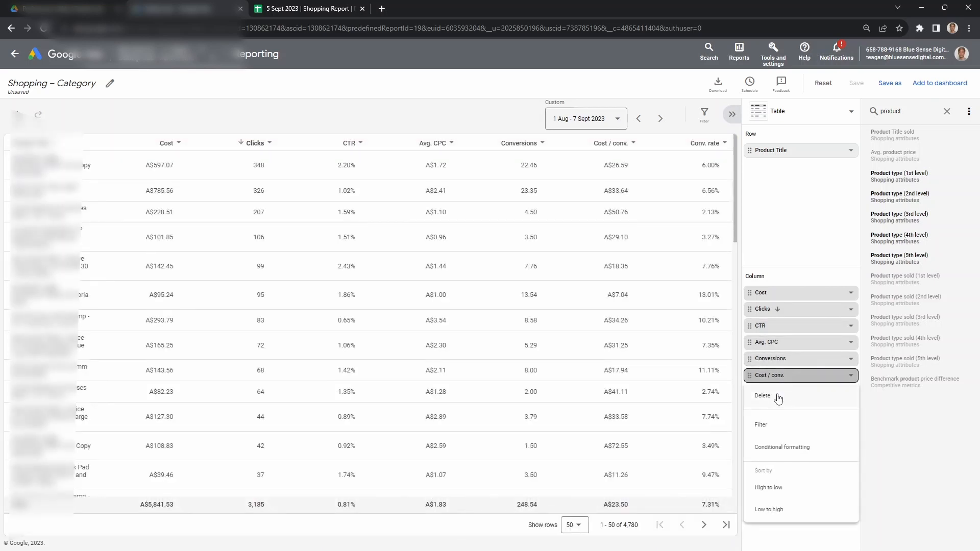
left_click(785, 394)
left_click(782, 382)
left_click(789, 396)
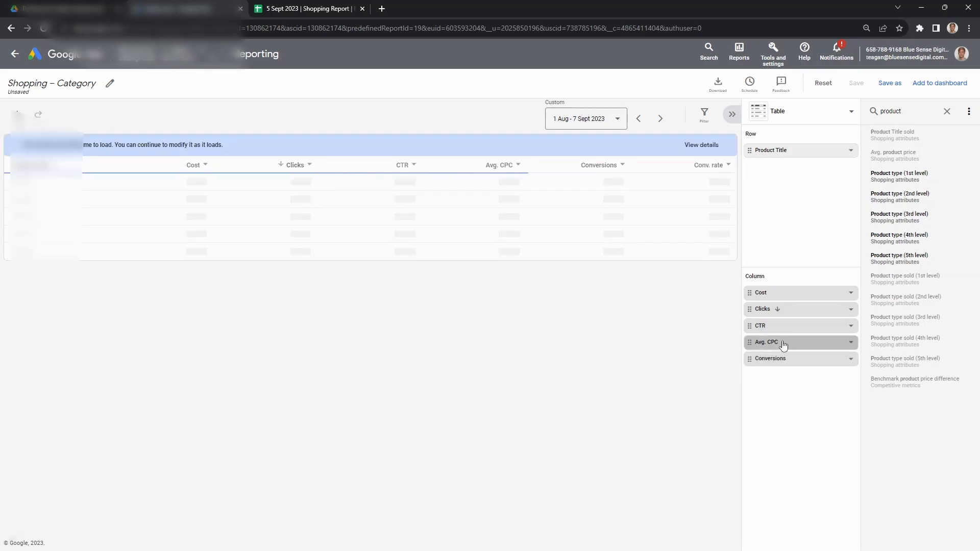
Step: Remove the CTR, Clicks and Avg. CPC columns from the report
left_click(779, 329)
left_click(772, 347)
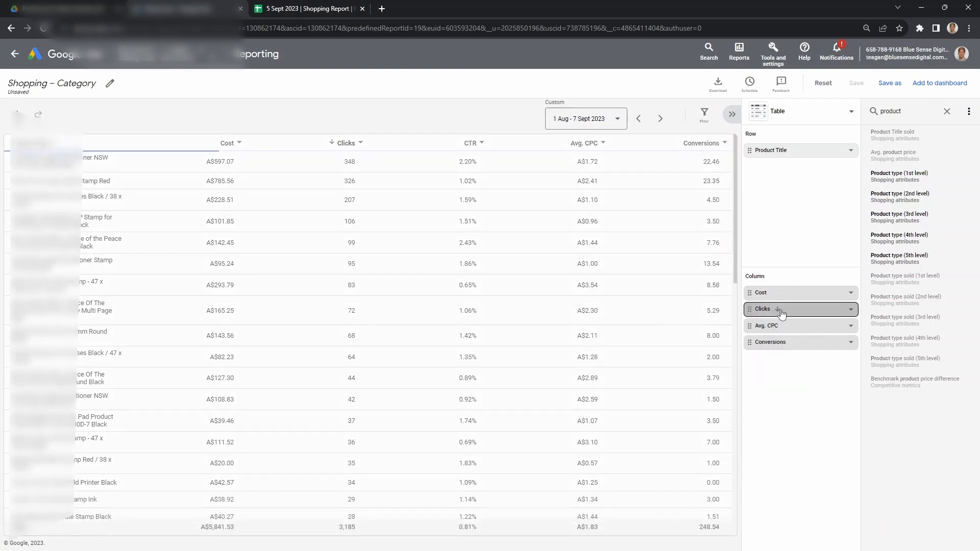
left_click(785, 328)
left_click(785, 330)
left_click(791, 308)
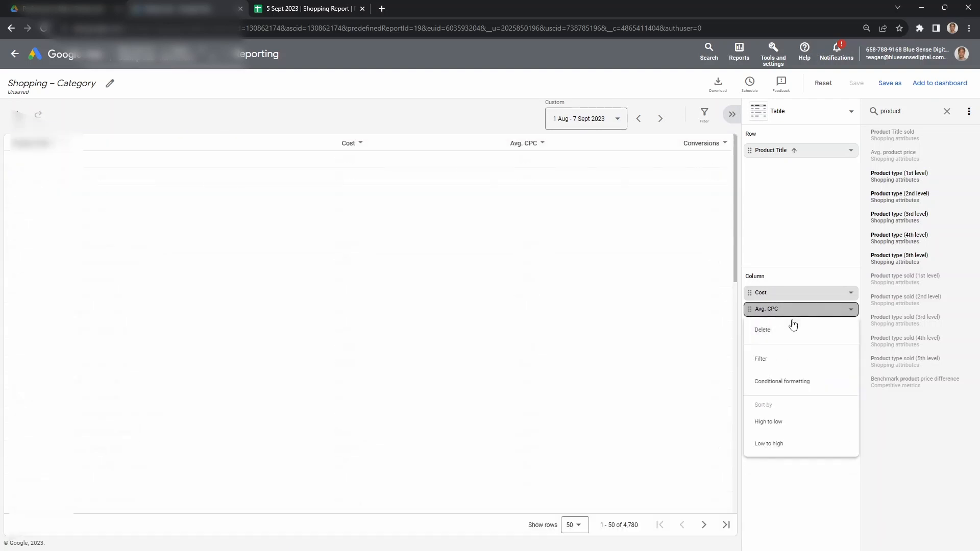
left_click(792, 329)
Step: Search the available metrics for conversion fields and add the Conv. value / cost column to the report
double_click(877, 113)
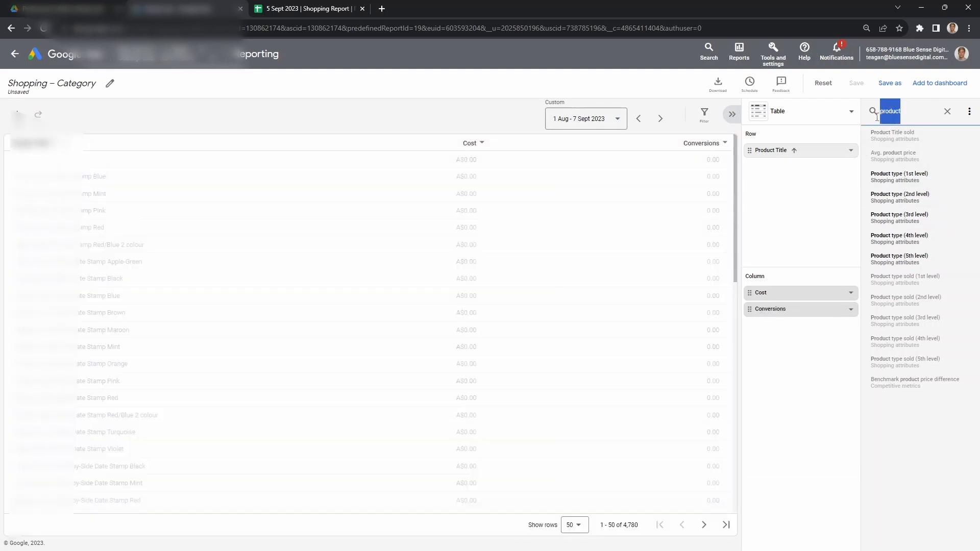
key("BackSpace")
type("c")
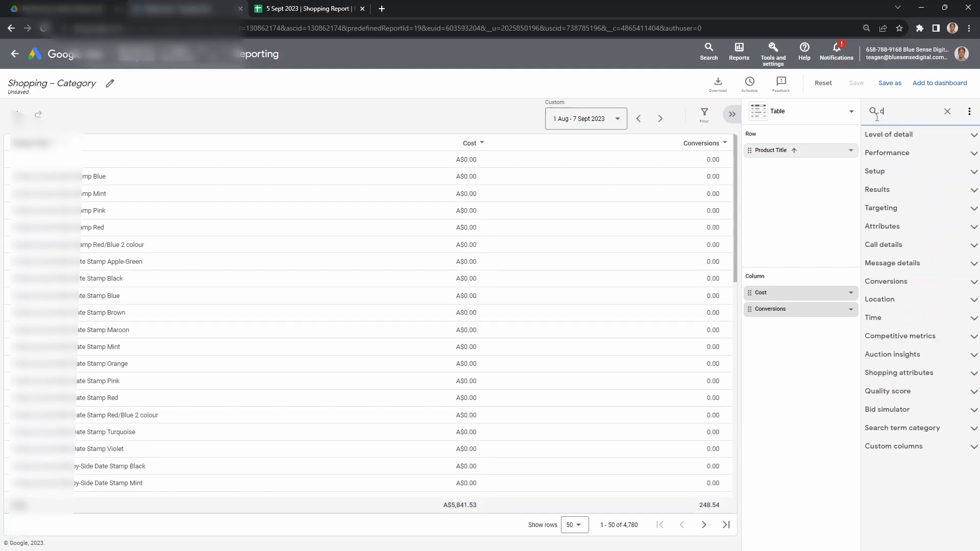
type("onver")
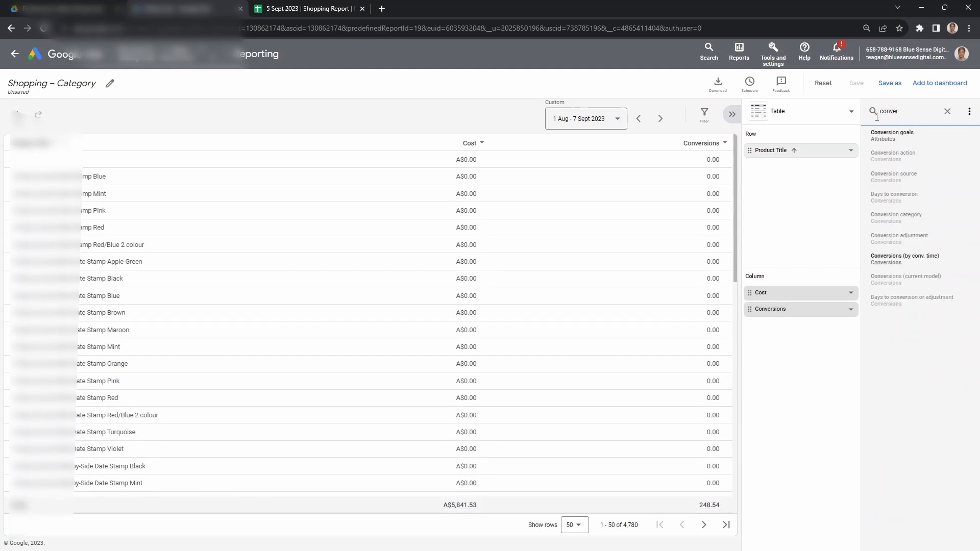
key("BackSpace")
key("BackSpace")
key("BackSpace")
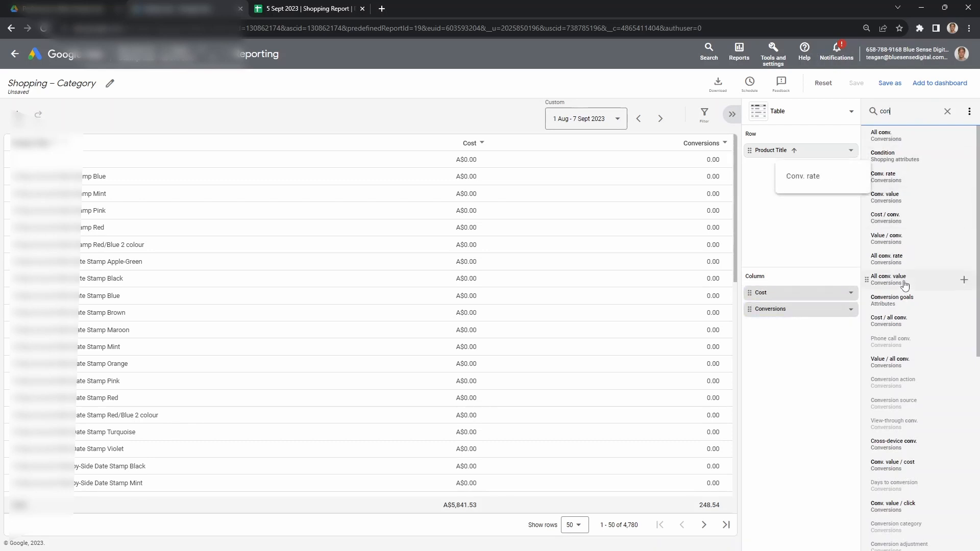
left_click(964, 465)
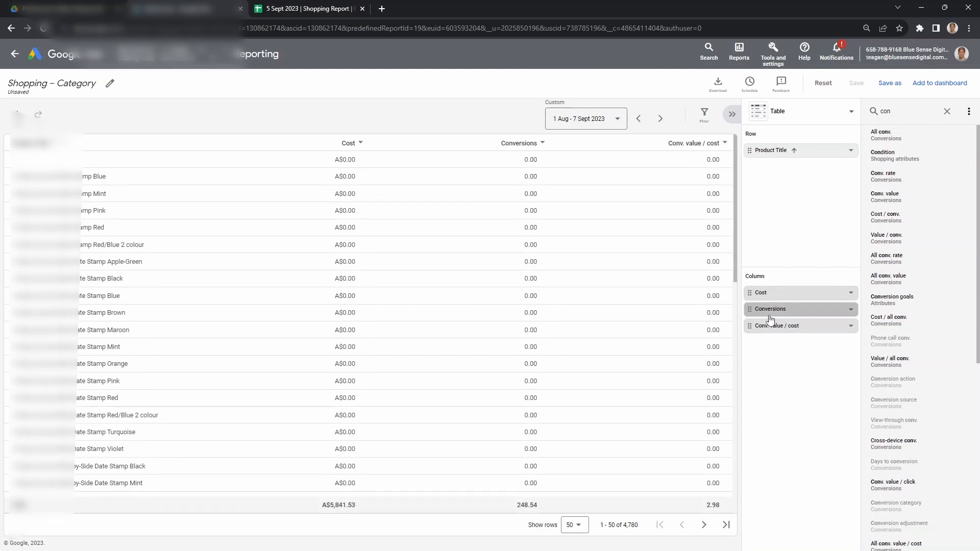
Step: Add the Conv. value column and sort the product titles by Cost from high to low
double_click(874, 121)
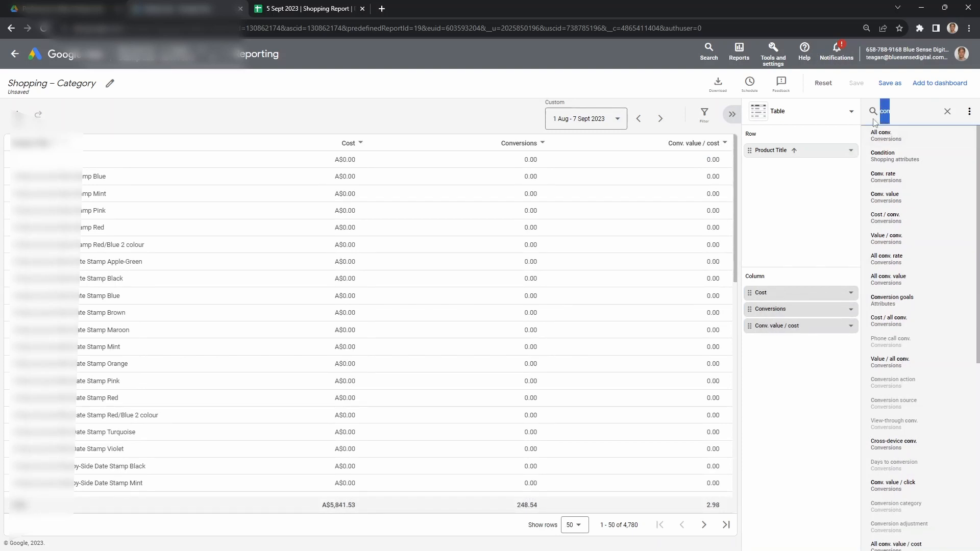
type("conver")
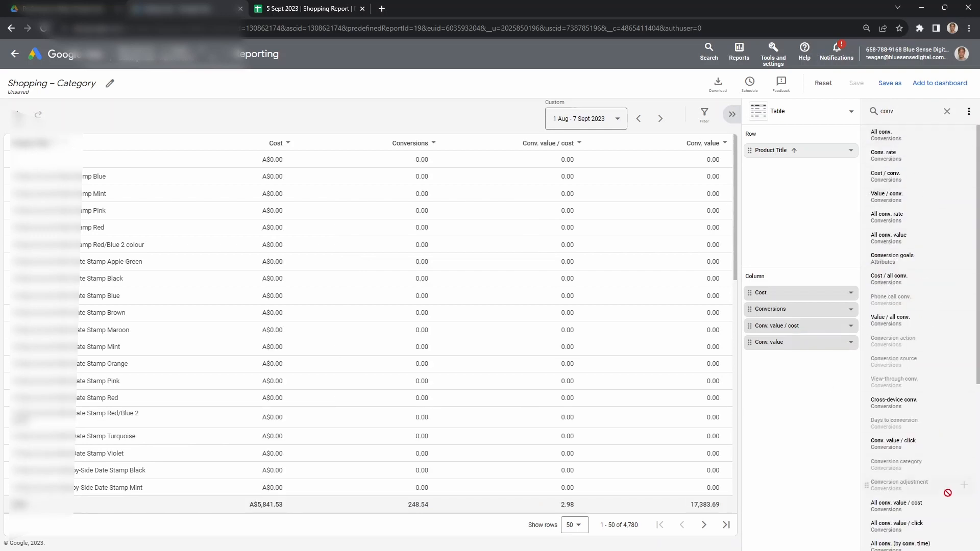
scroll(934, 469, "down", 2)
scroll(929, 465, "up", 2)
left_click(249, 150)
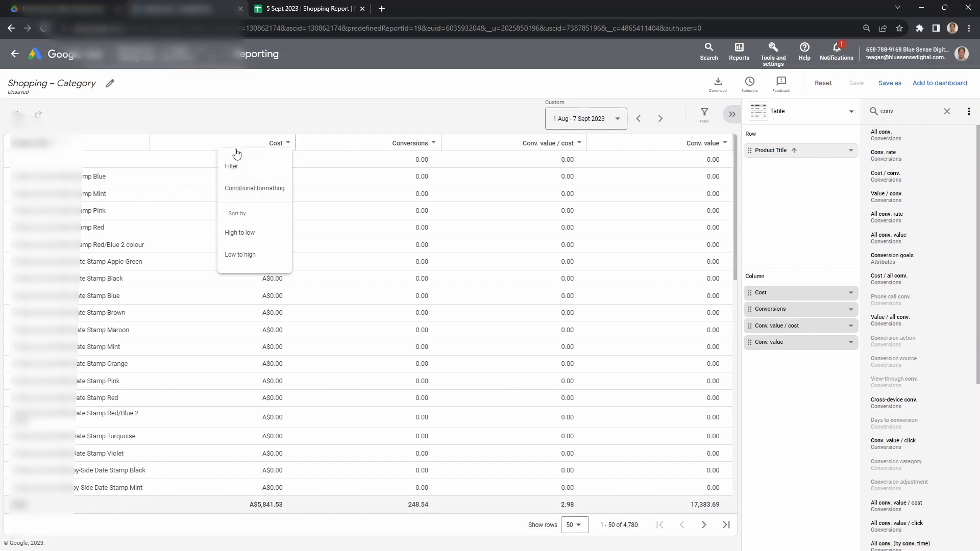
left_click(257, 233)
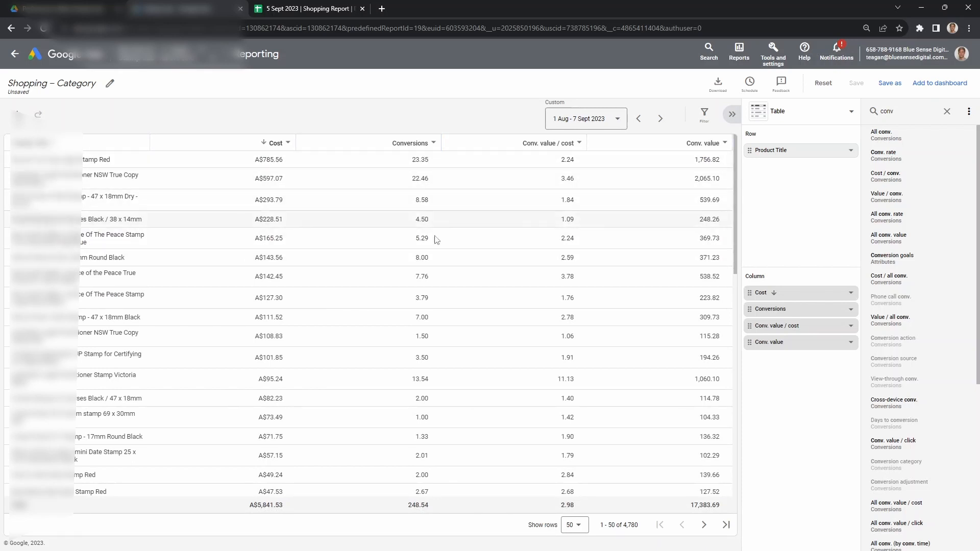
Step: Set the report's date range to 1 Jul – 7 Aug 2023
left_click(578, 120)
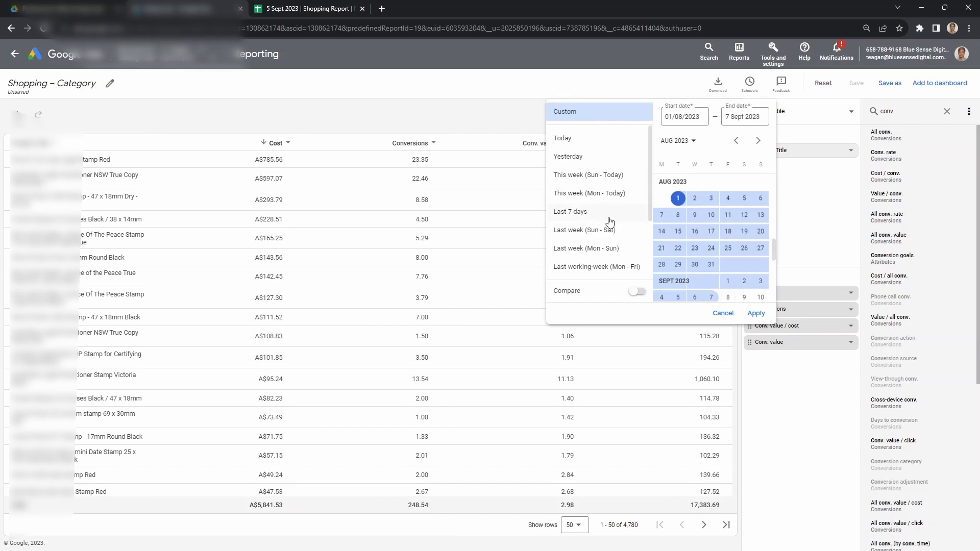
scroll(684, 214, "up", 3)
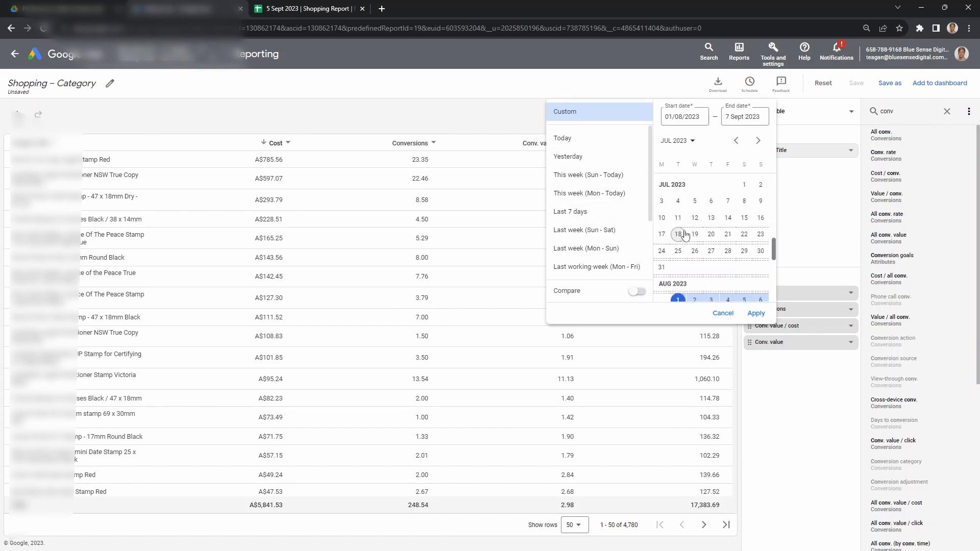
left_click(744, 185)
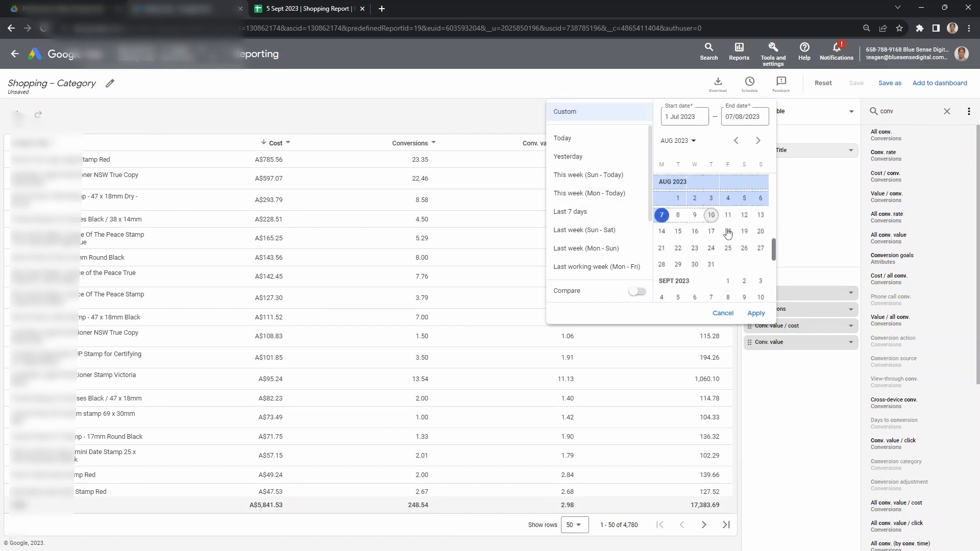
left_click(756, 313)
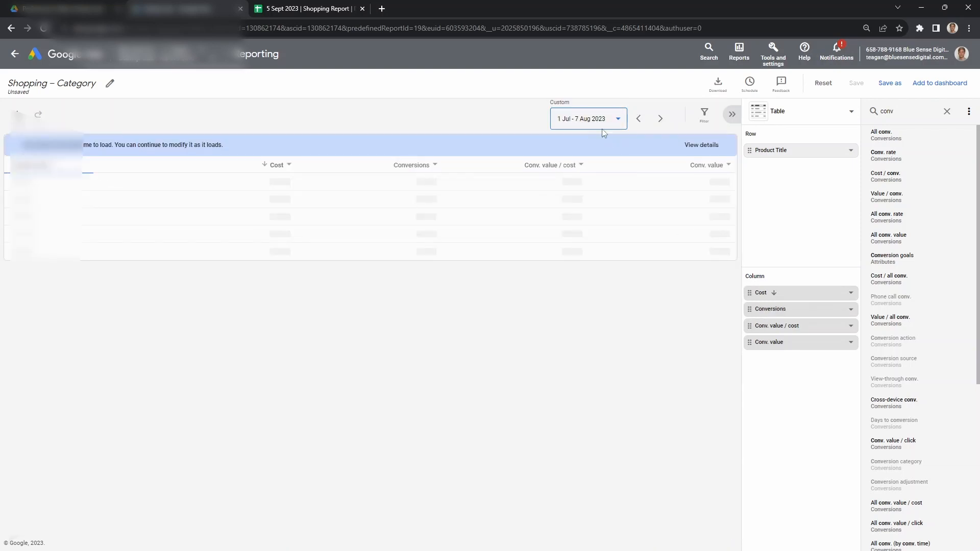
Step: Set the report's date range to 1 Jul – 8 Sept 2023
left_click(603, 129)
scroll(761, 235, "up", 4)
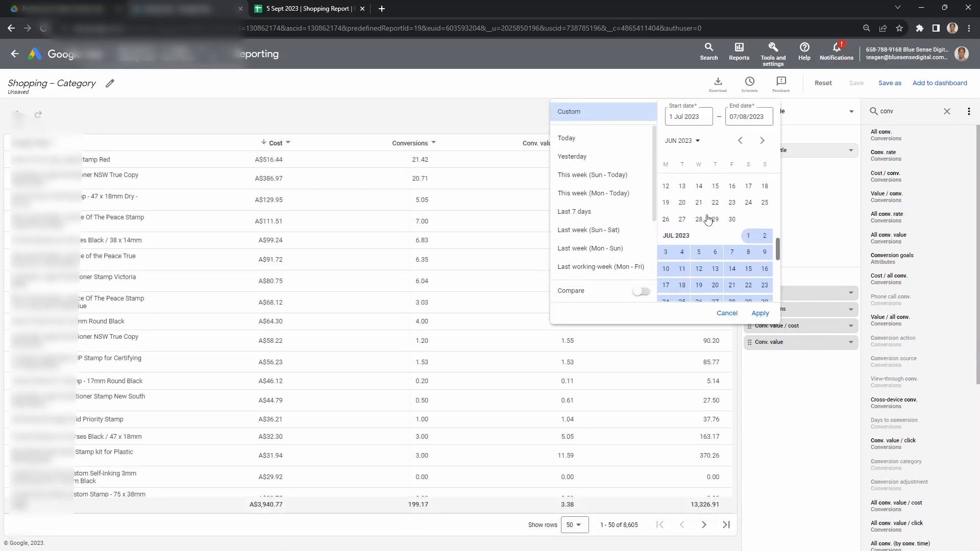
left_click(750, 236)
scroll(741, 245, "down", 5)
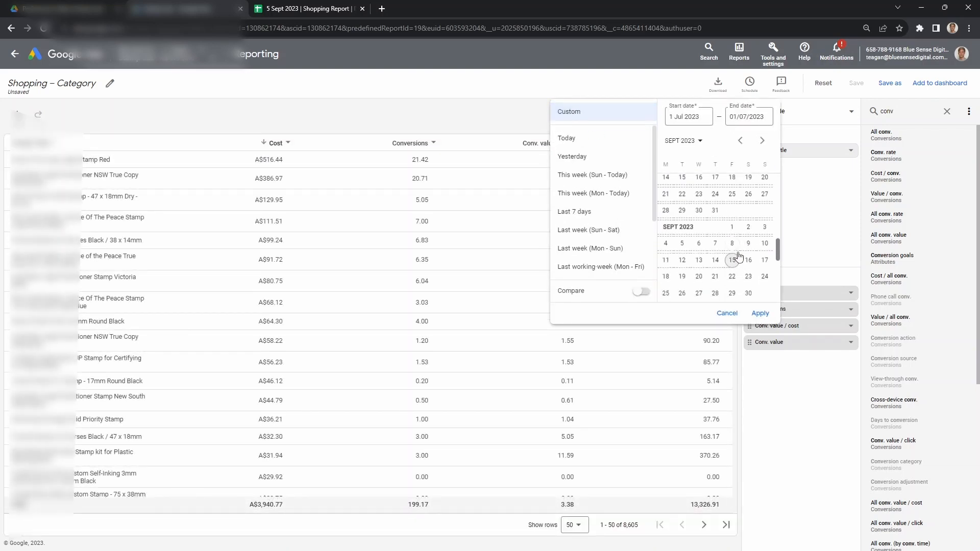
left_click(732, 243)
left_click(759, 313)
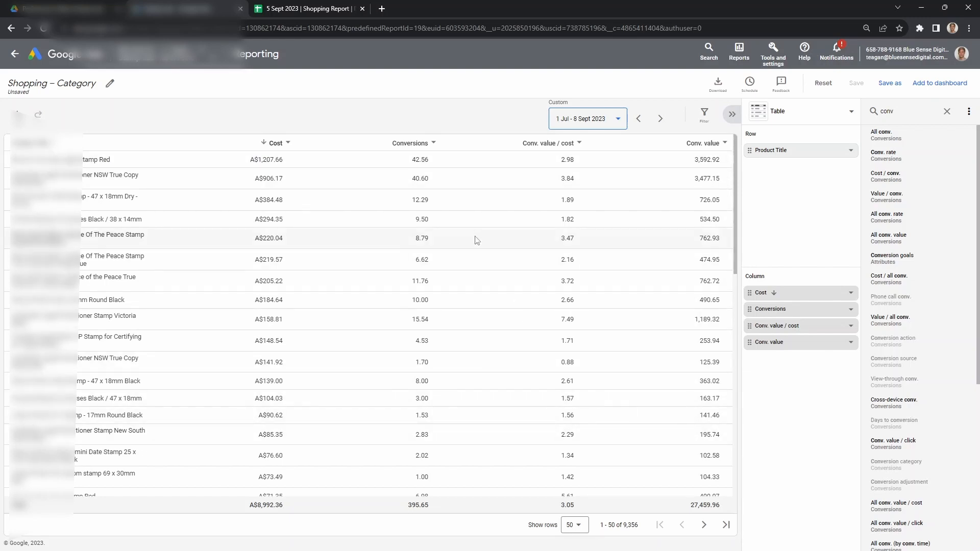
Step: Review the cost, conversions and conversion value of the highest-spending products for the selected date range
scroll(477, 241, "down", 10)
scroll(322, 214, "up", 7)
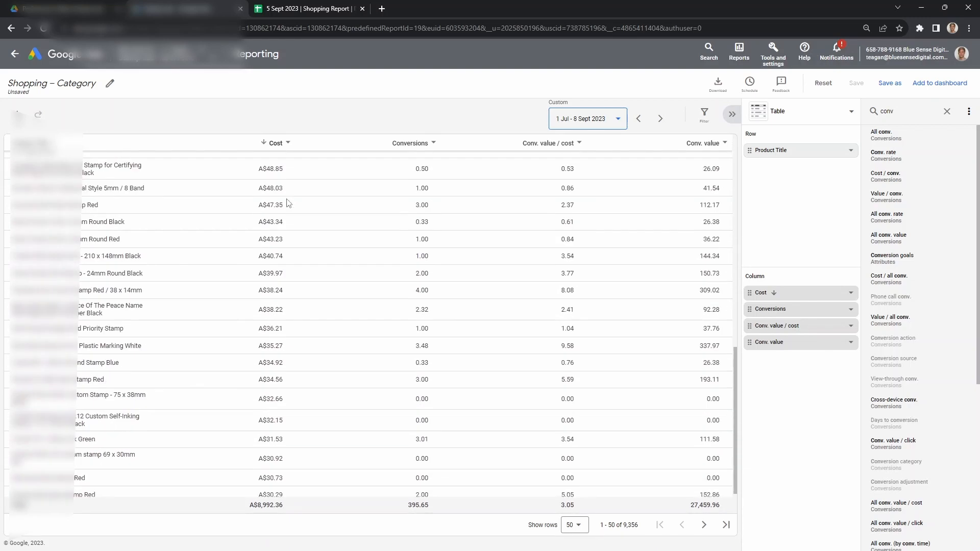
scroll(288, 204, "up", 2)
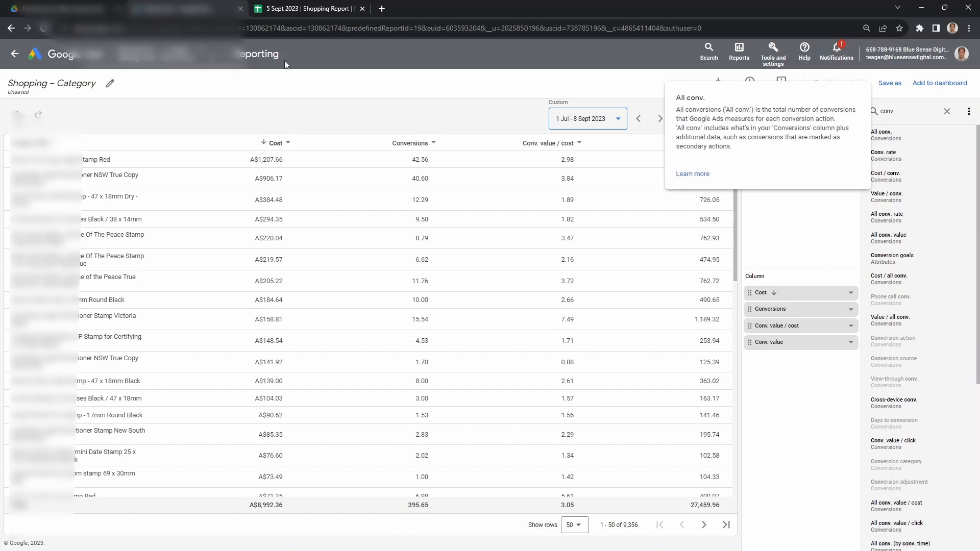
Step: Add Item ID as a row dimension in the report and place it above Product Title
left_click(312, 10)
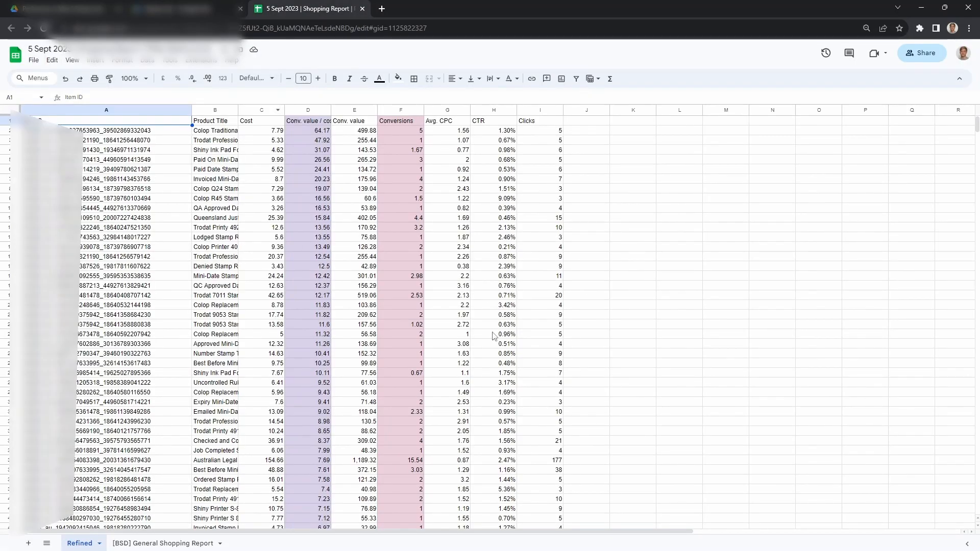
left_click(204, 6)
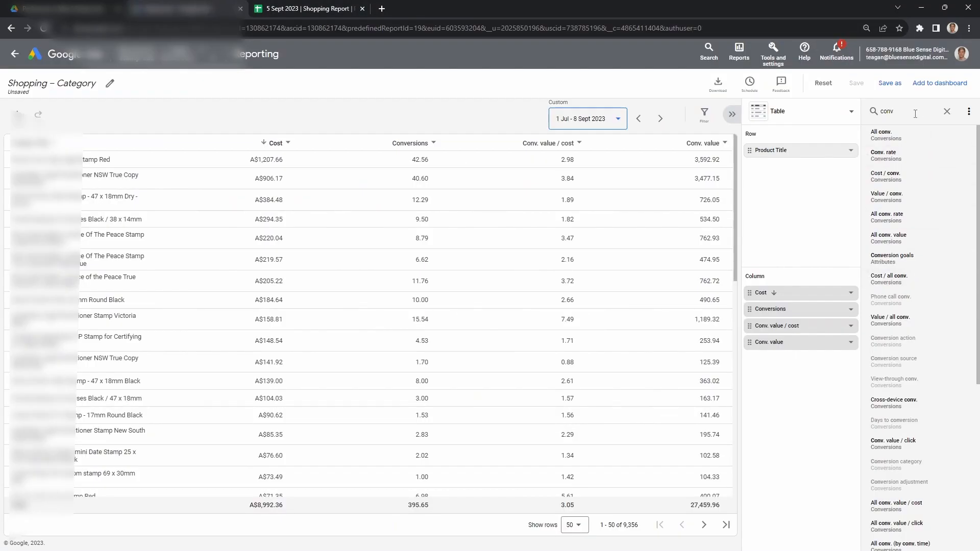
left_click_drag(915, 112, 825, 125)
type("it")
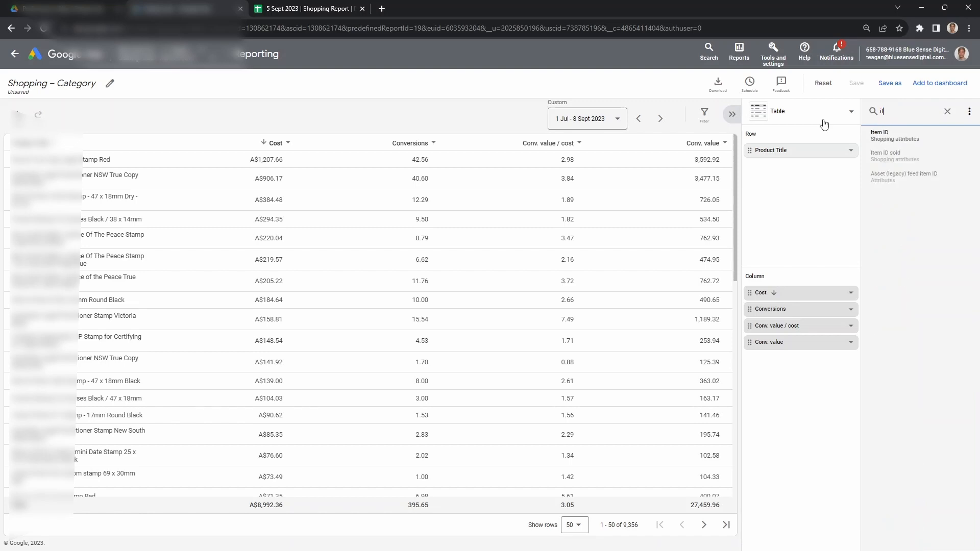
type("em")
left_click(888, 136)
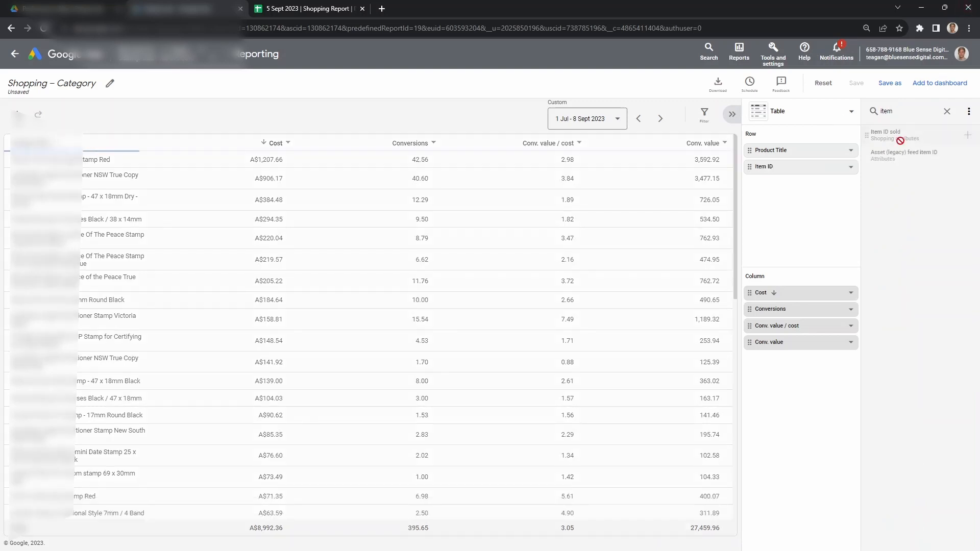
left_click_drag(773, 170, 791, 149)
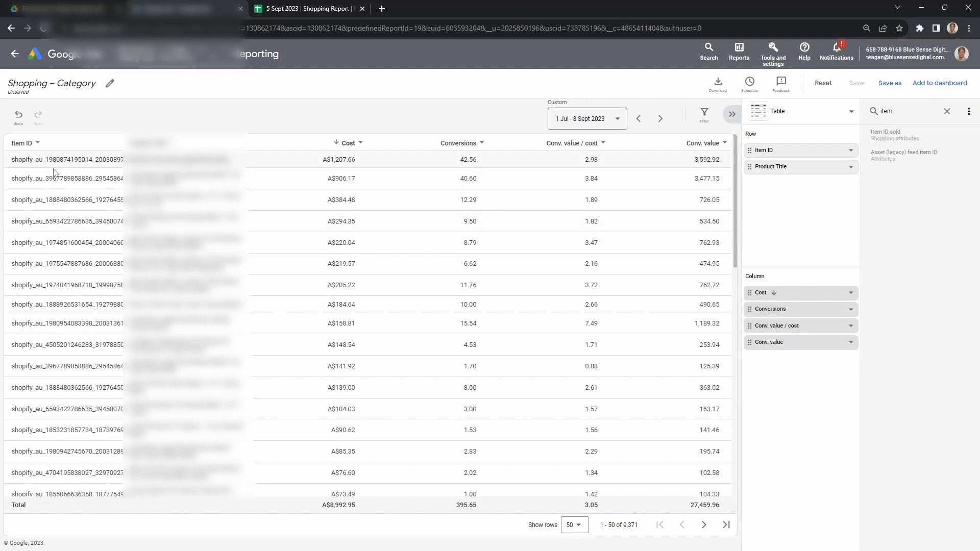
scroll(77, 197, "down", 1)
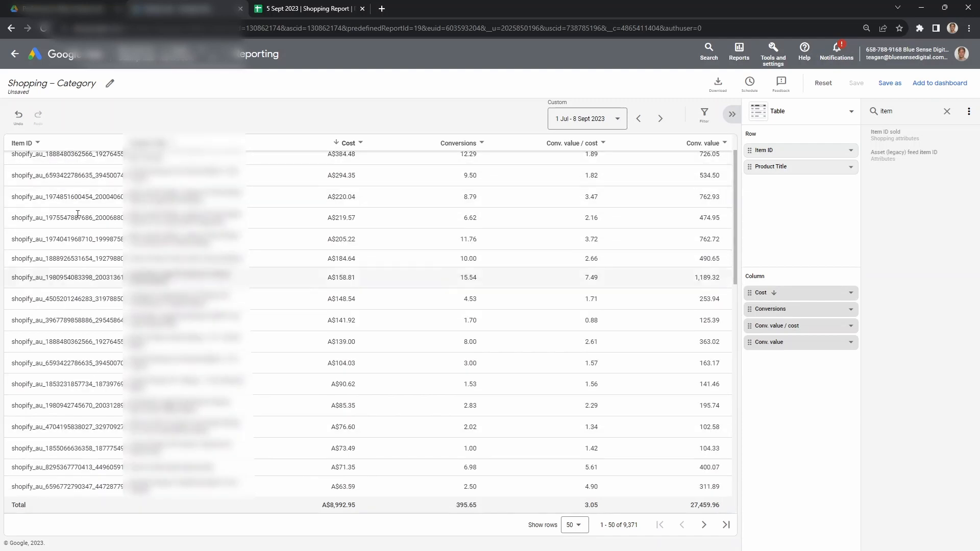
scroll(88, 269, "down", 3)
scroll(89, 269, "down", 4)
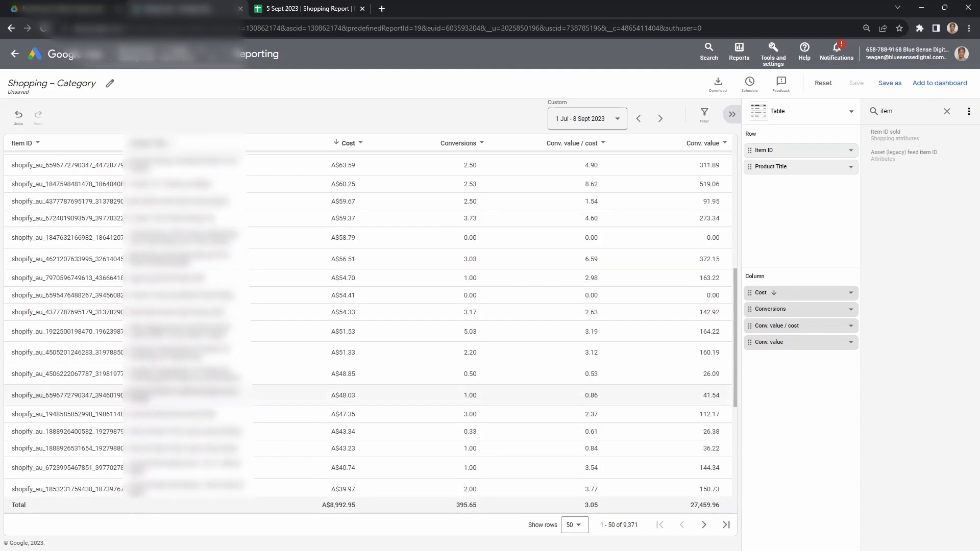
scroll(245, 286, "up", 8)
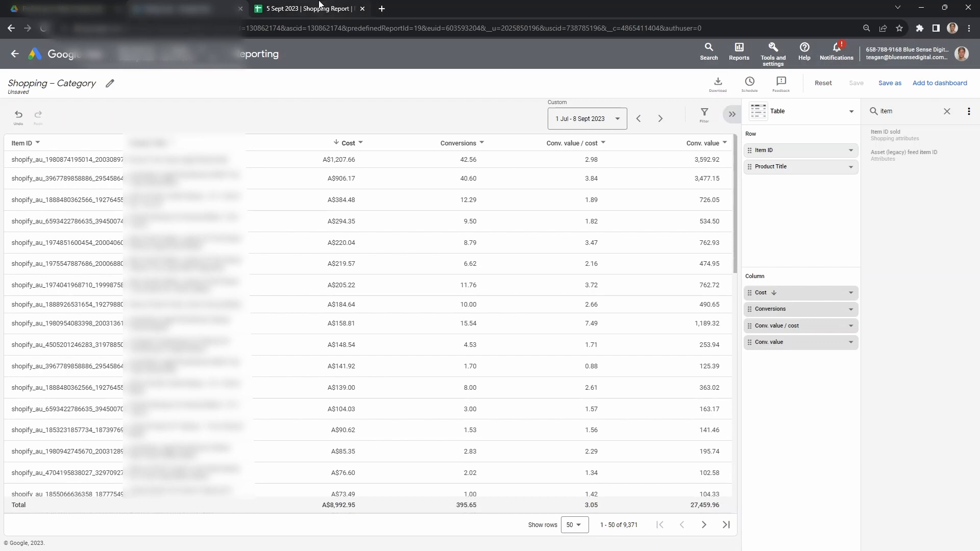
Step: Switch to the Shopping Report spreadsheet in Google Sheets and compare its Refined sheet's item rows with the Google Ads report
mouse_move(320, 4)
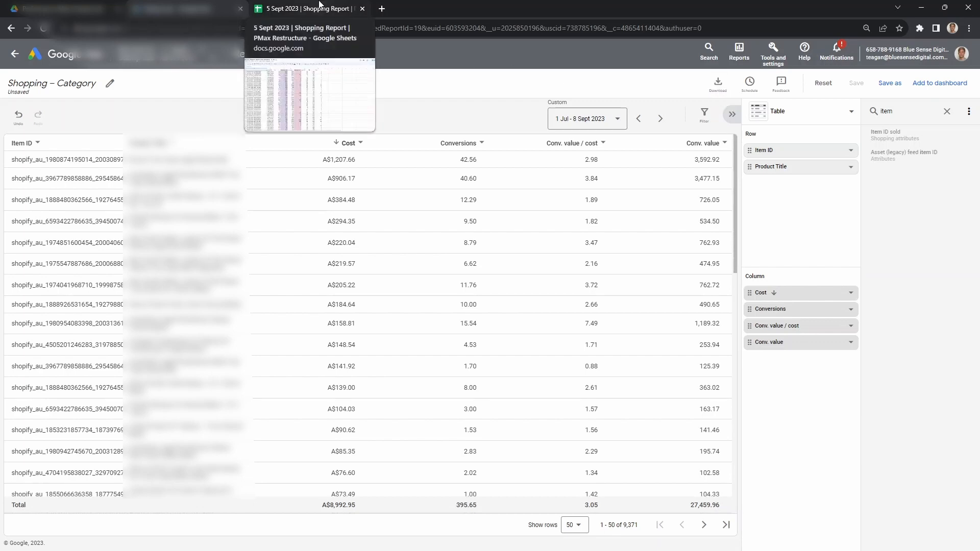
left_click(319, 4)
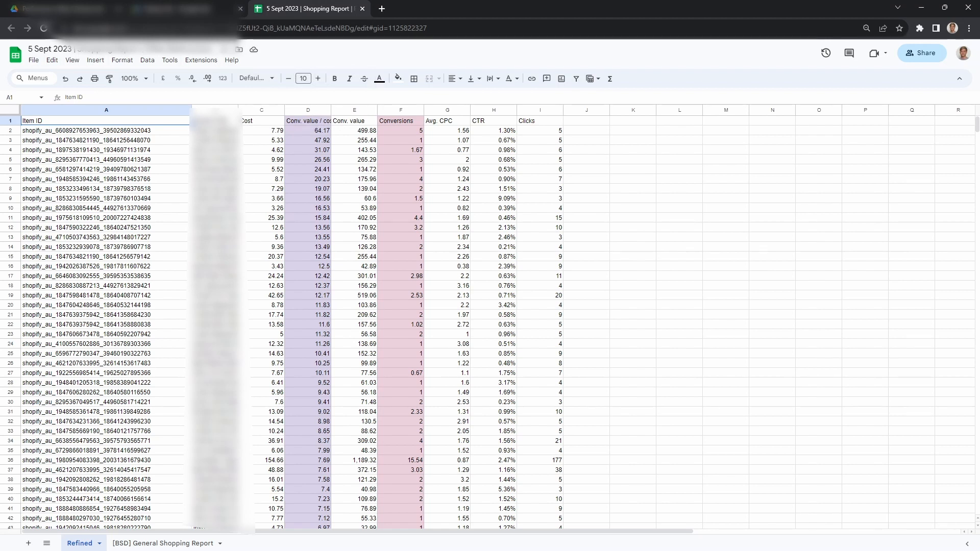
left_click(47, 134)
left_click_drag(47, 134, 553, 146)
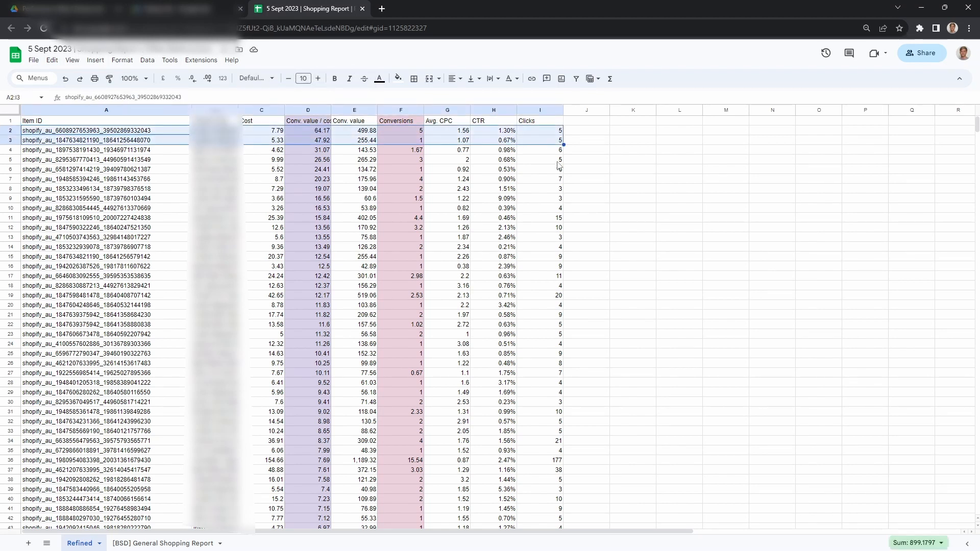
left_click(158, 10)
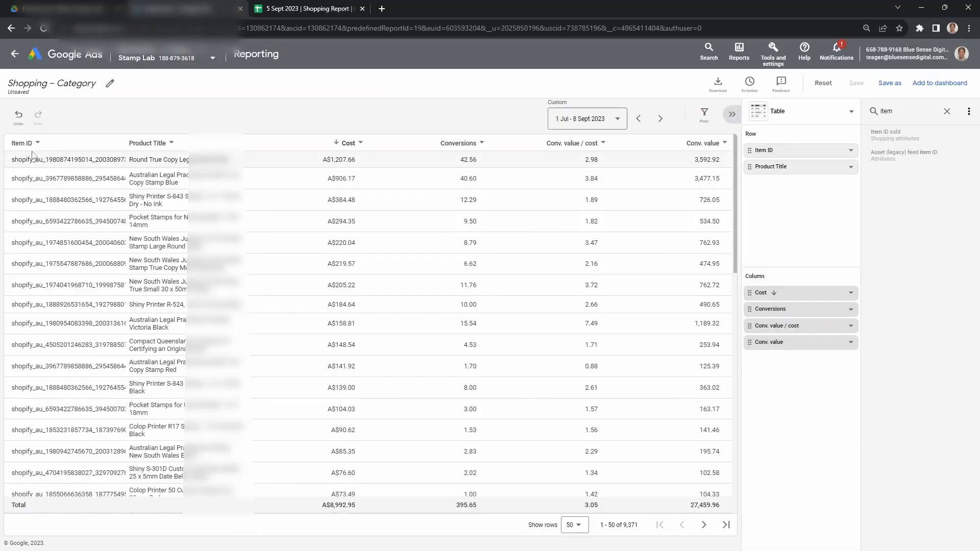
left_click(341, 6)
scroll(358, 307, "down", 6)
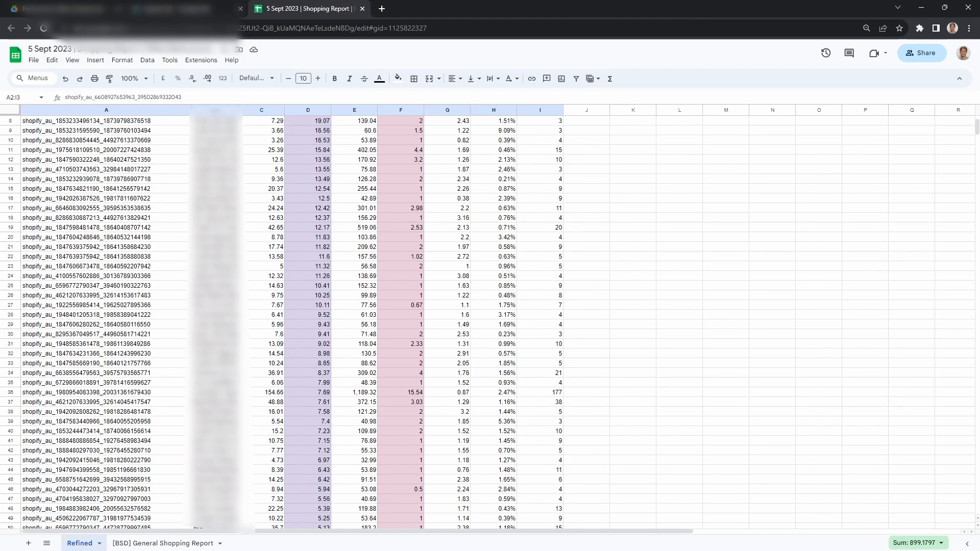
scroll(357, 307, "up", 6)
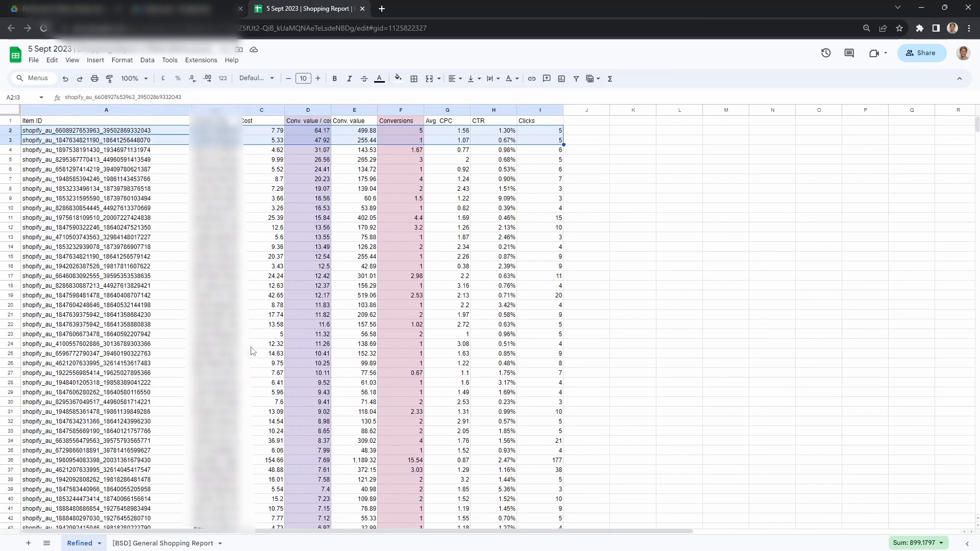
Step: Sort the [BSD] General Shopping Report sheet by the Cost column (C) in Z to A order
left_click(175, 544)
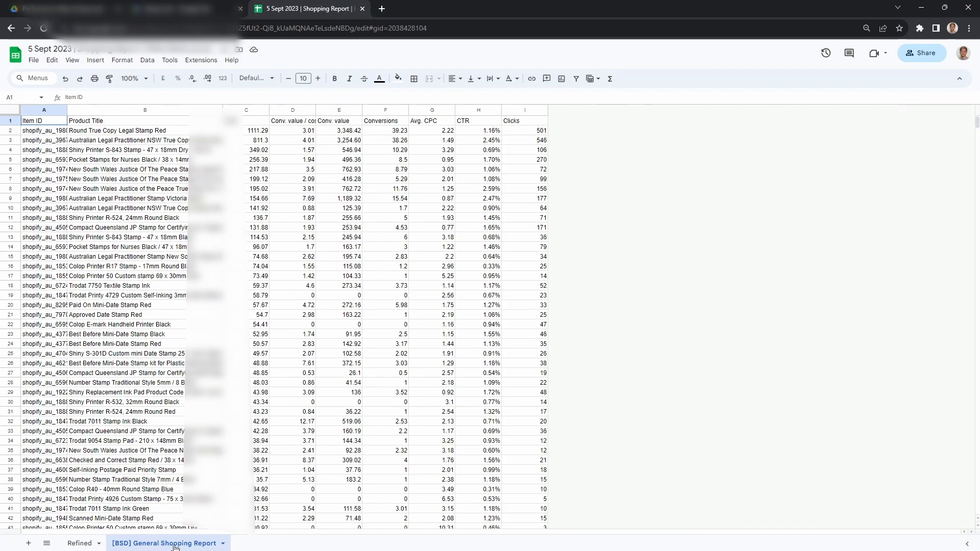
scroll(193, 246, "down", 5)
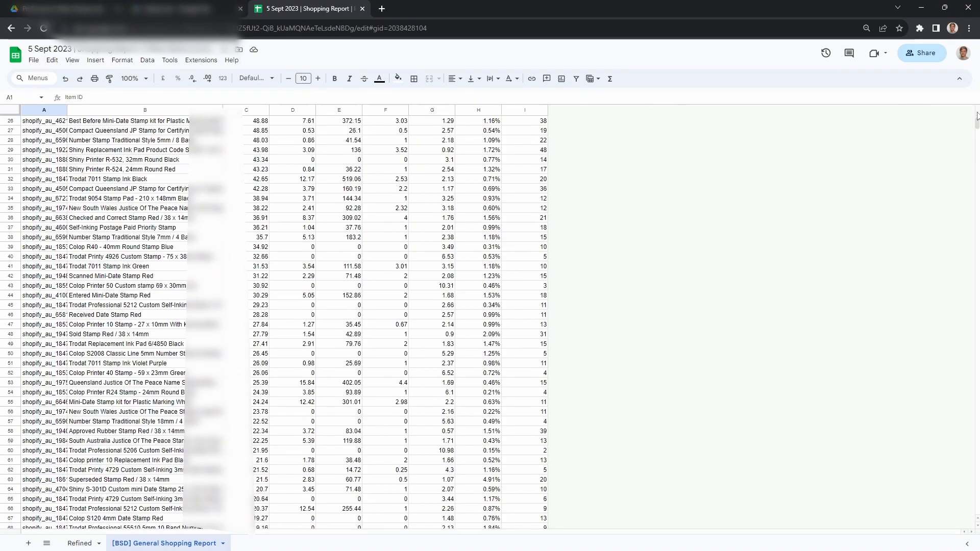
mouse_move(977, 117)
left_mouse_down()
mouse_move(977, 510)
mouse_move(977, 117)
left_mouse_up()
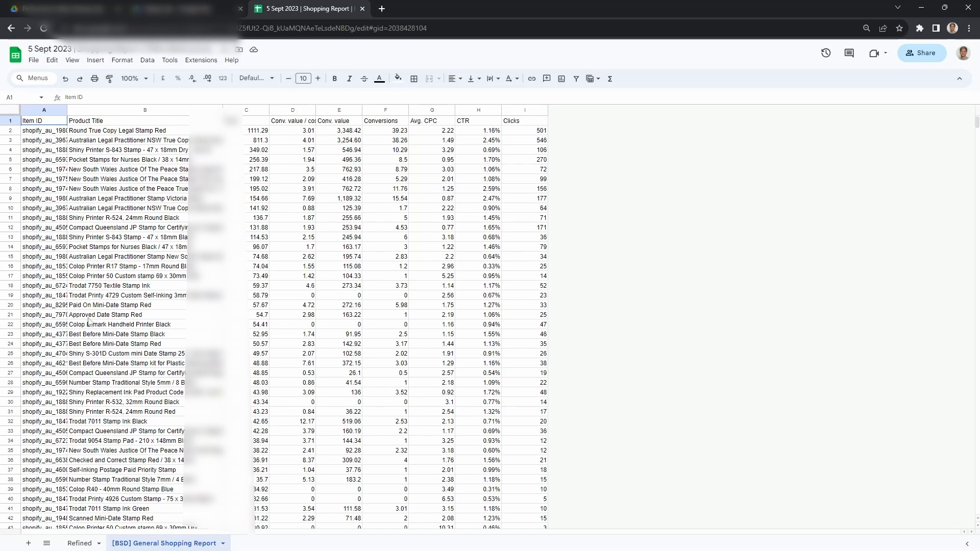
left_click(244, 111)
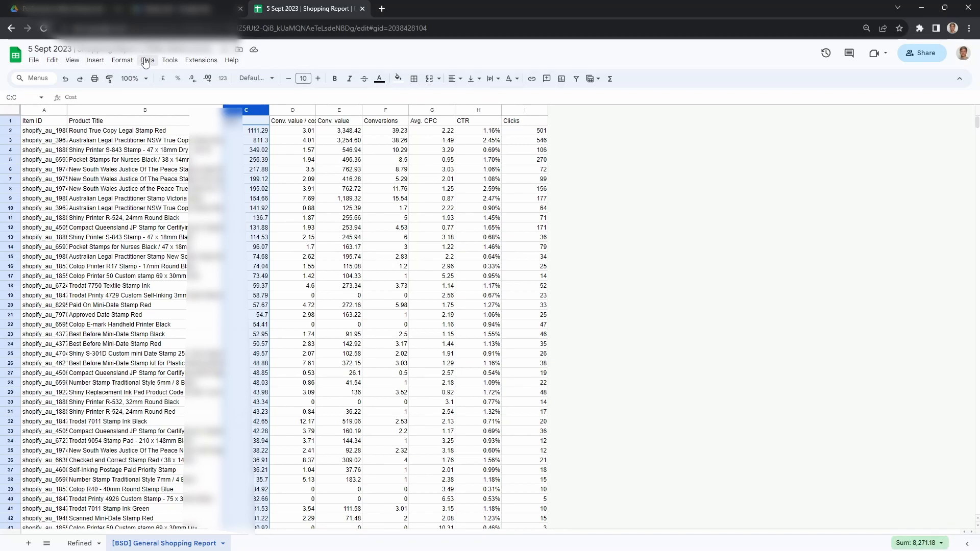
left_click(146, 62)
mouse_move(162, 79)
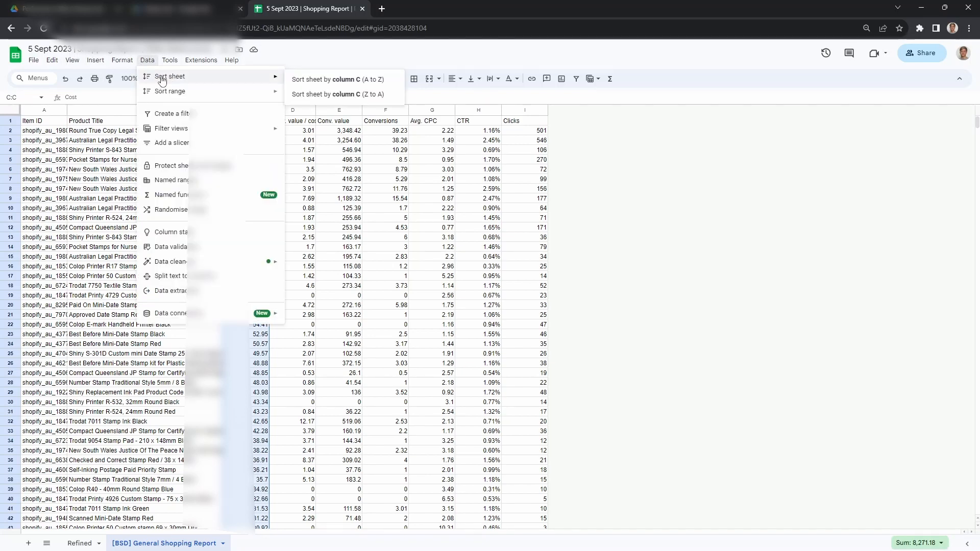
left_click(355, 95)
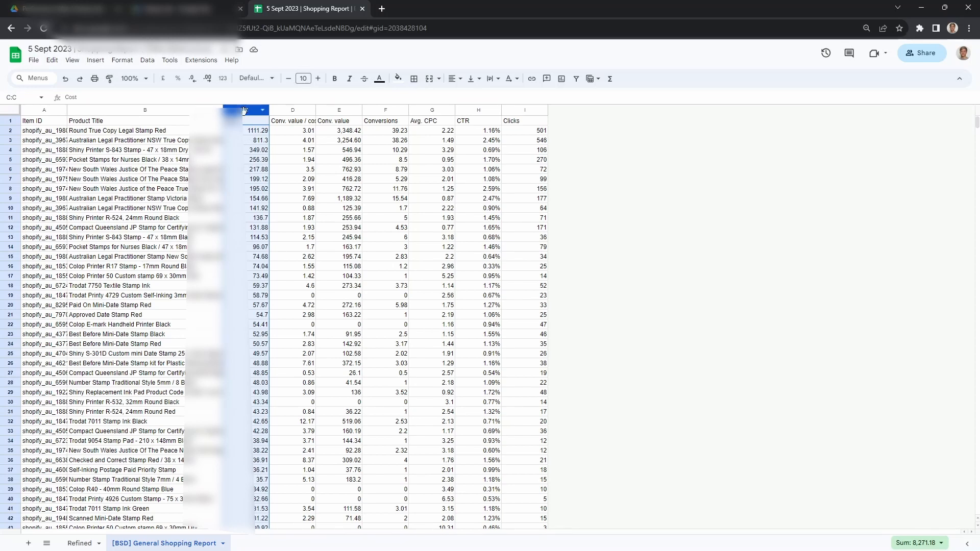
Step: Examine the General Shopping Report's products from the highest cost downwards, checking against the Refined sheet
left_click(248, 131)
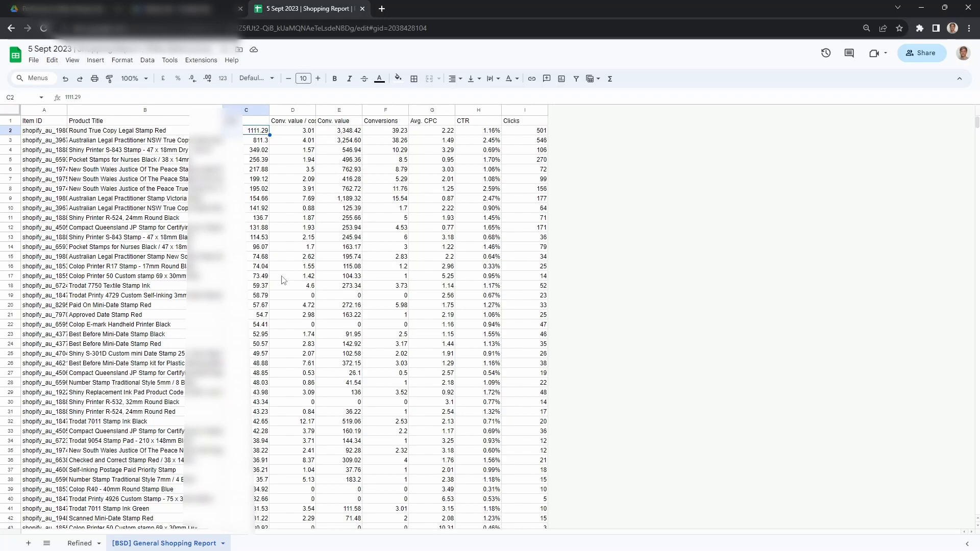
scroll(283, 280, "down", 17)
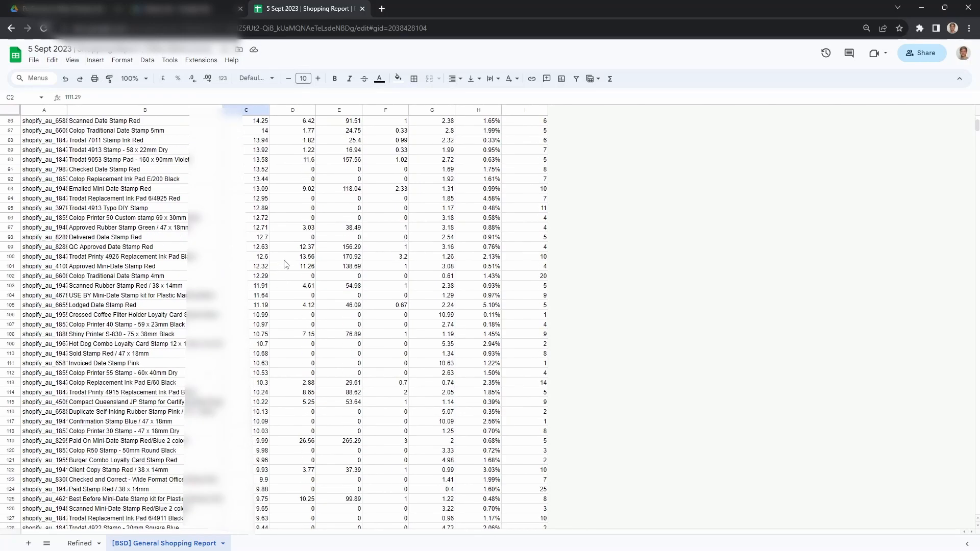
scroll(286, 264, "down", 19)
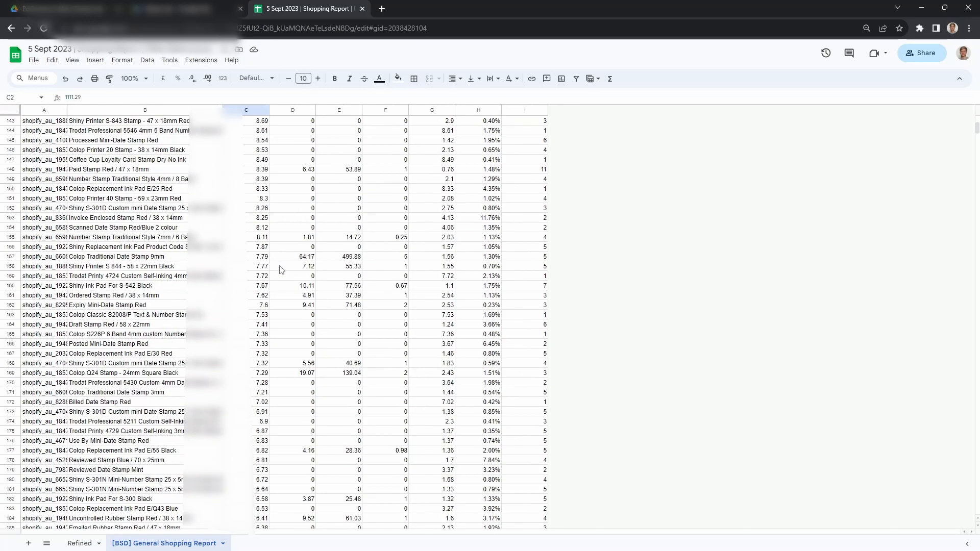
scroll(63, 333, "down", 8)
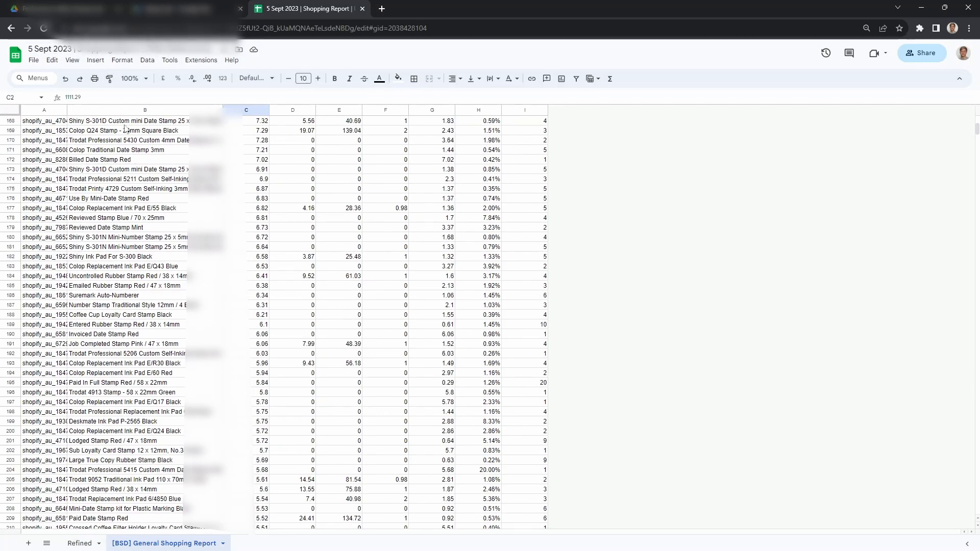
left_click(80, 544)
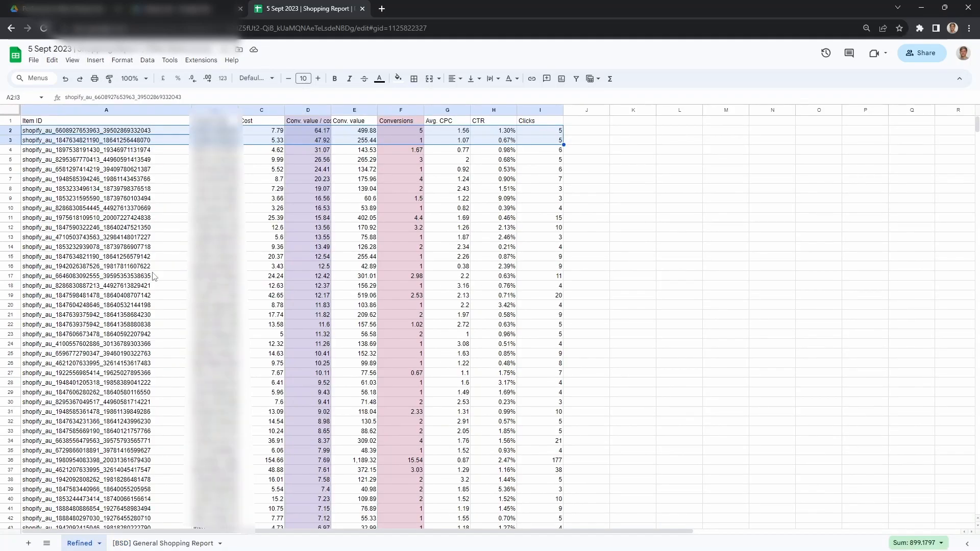
left_click(164, 543)
scroll(300, 257, "up", 17)
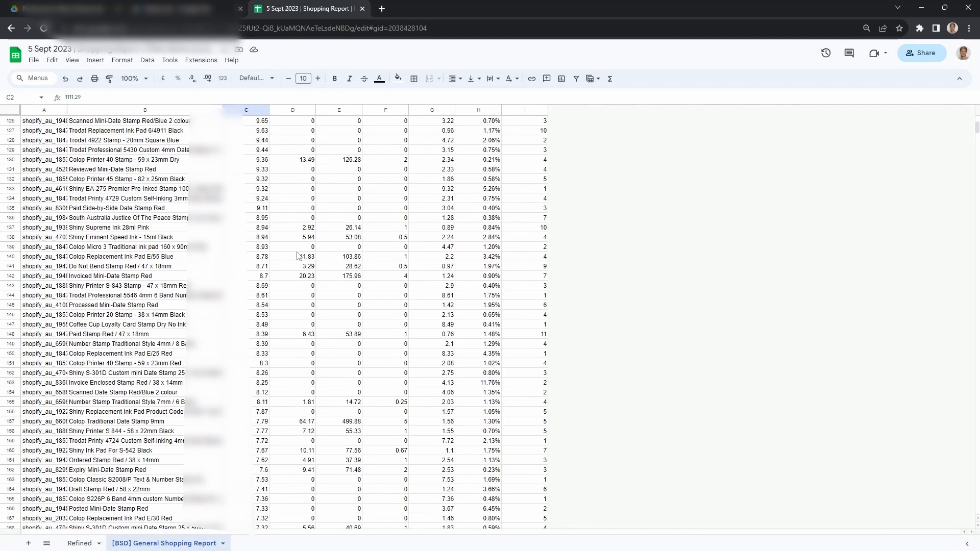
scroll(299, 257, "up", 16)
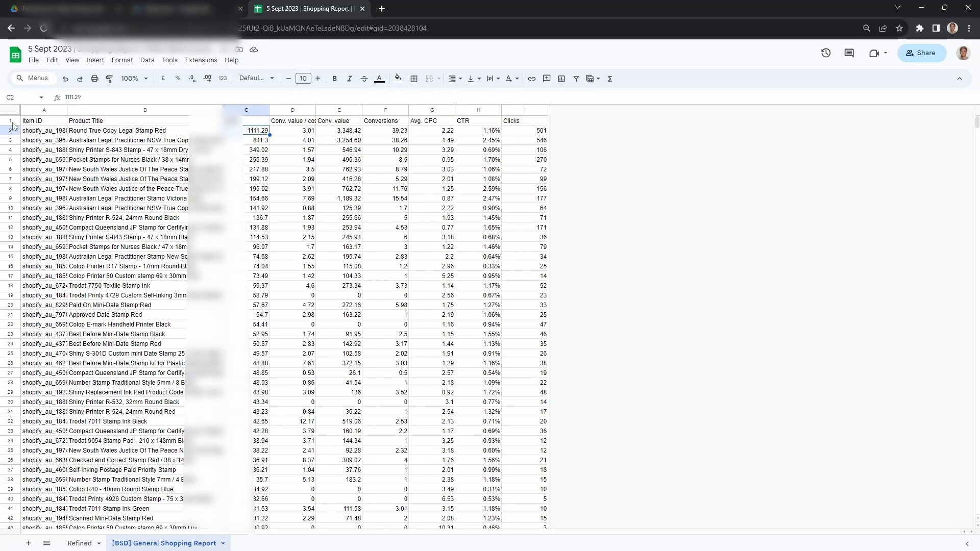
Step: Select and copy rows 1 to 218 of the [BSD] General Shopping Report sheet, including the header row
left_click_drag(13, 125, 55, 259)
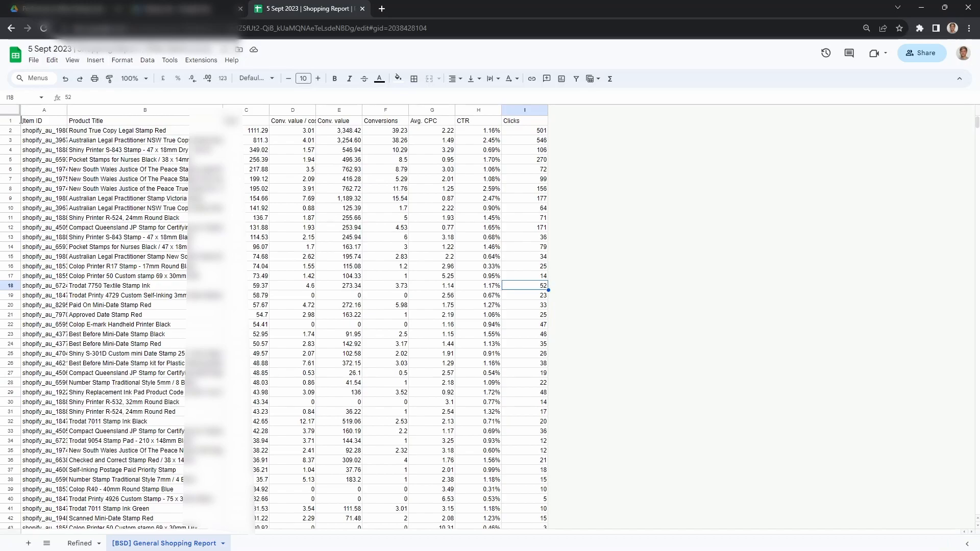
left_click_drag(20, 121, 54, 434)
scroll(86, 283, "down", 20)
scroll(87, 276, "down", 10)
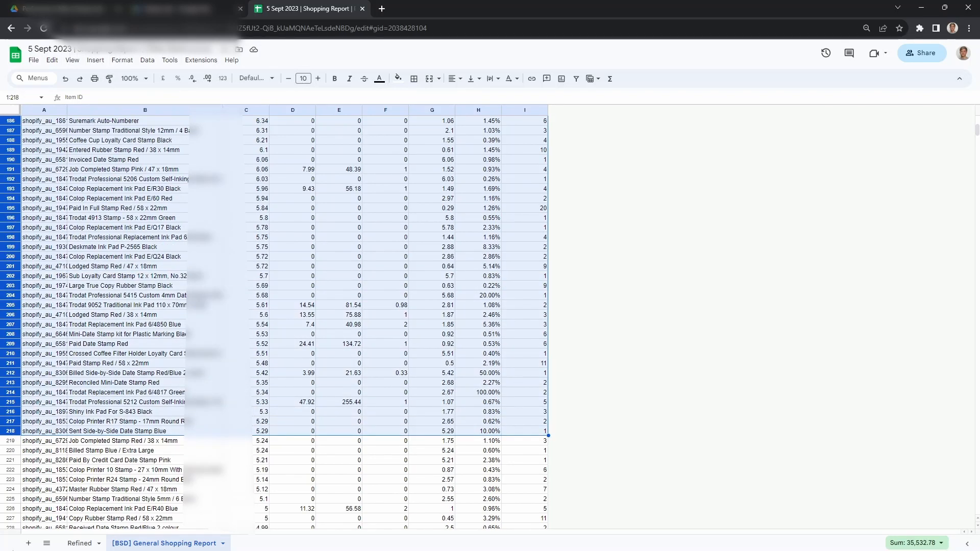
Step: Add a new sheet named test and paste the copied report rows into it starting at cell A1
left_click(26, 544)
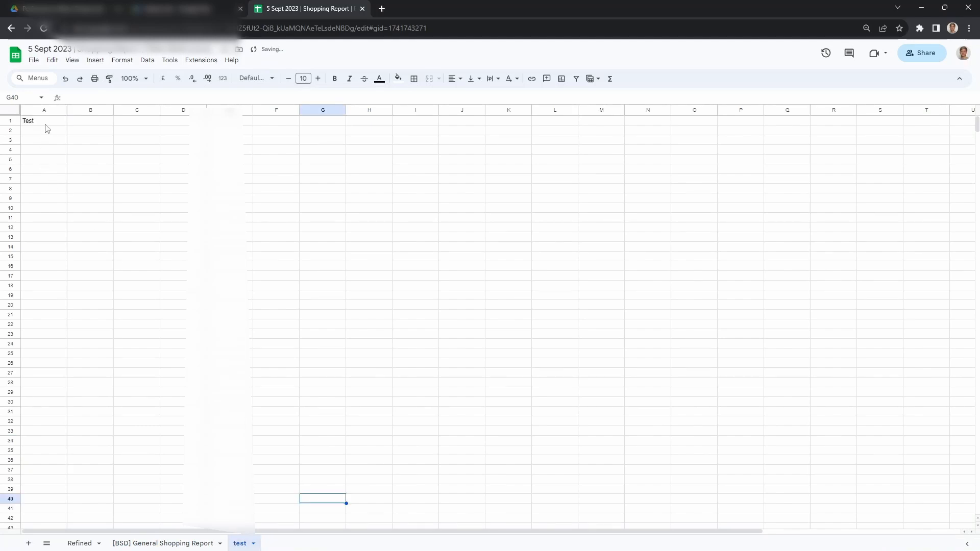
left_click(46, 124)
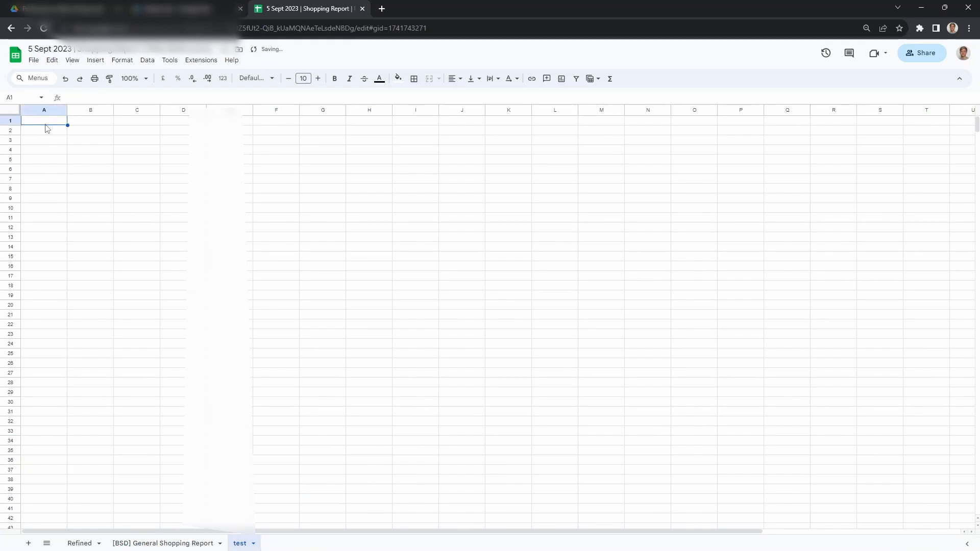
key("ctrl+v")
scroll(262, 202, "down", 2)
scroll(253, 205, "down", 20)
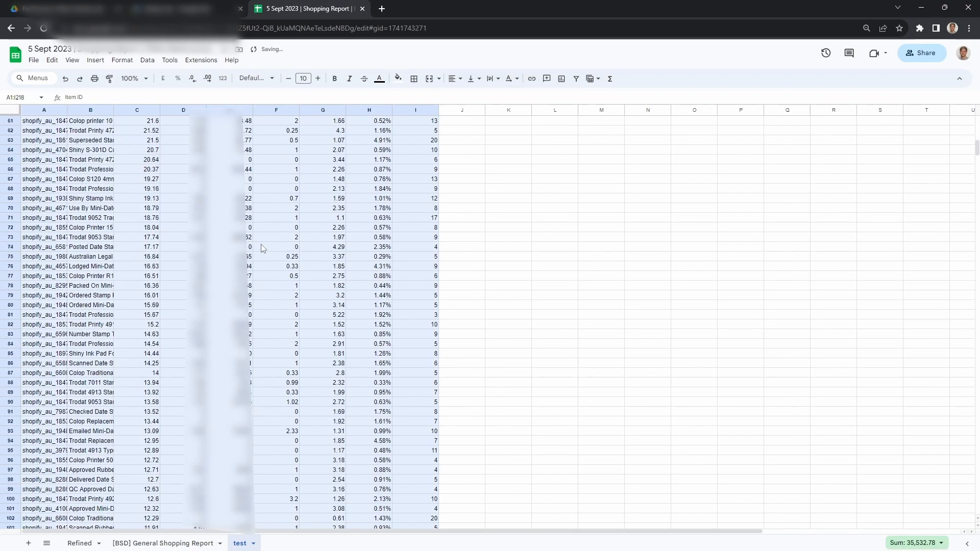
scroll(262, 276, "down", 7)
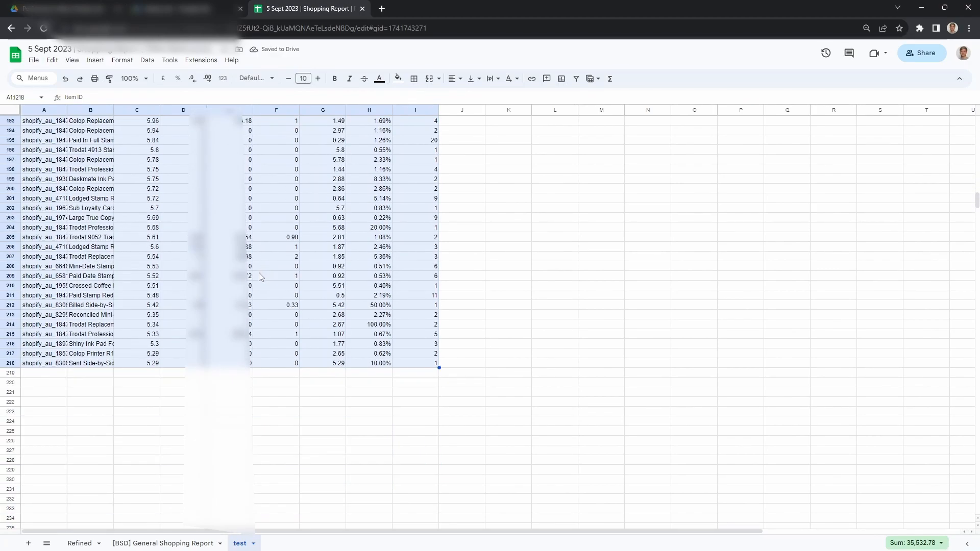
scroll(260, 271, "up", 20)
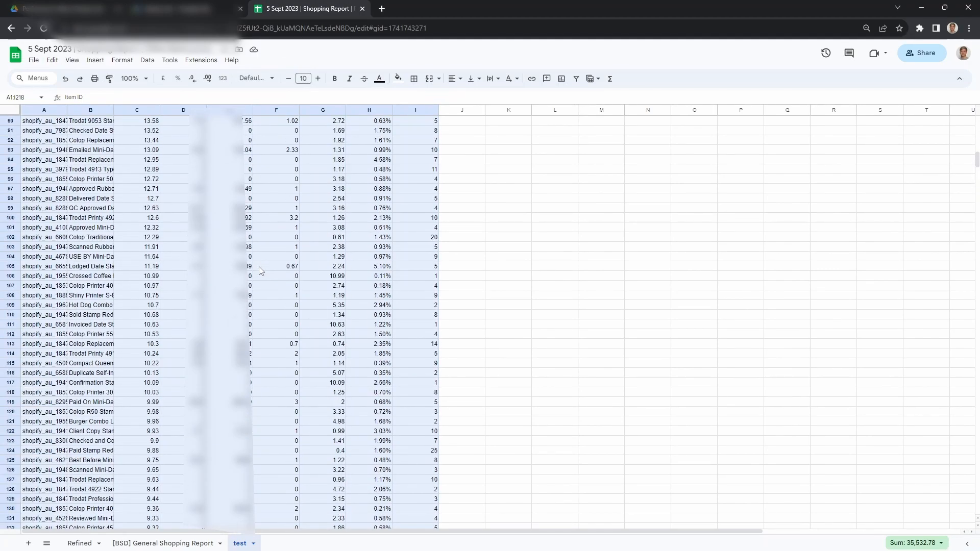
scroll(258, 267, "up", 10)
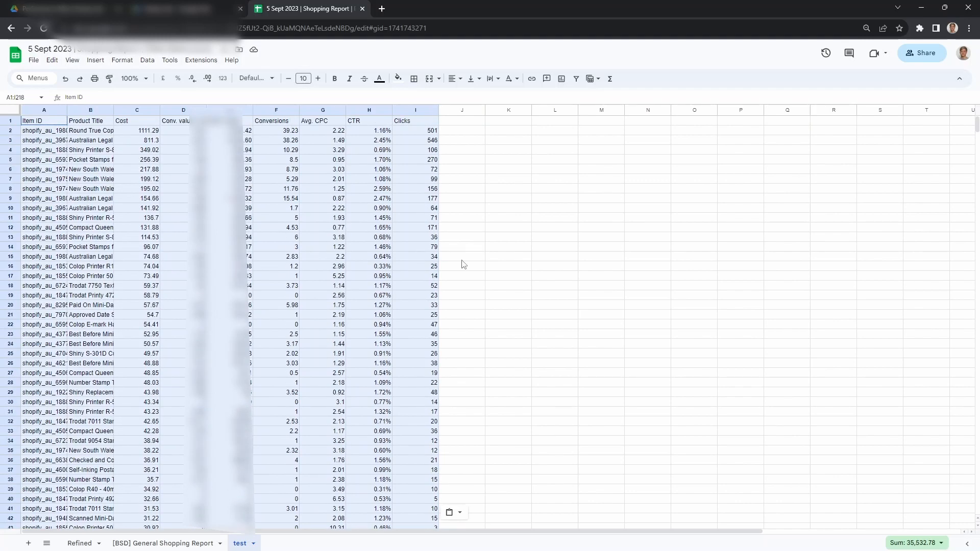
Step: Sort the test sheet by the Conversions column (F) in Z to A order
left_click(482, 259)
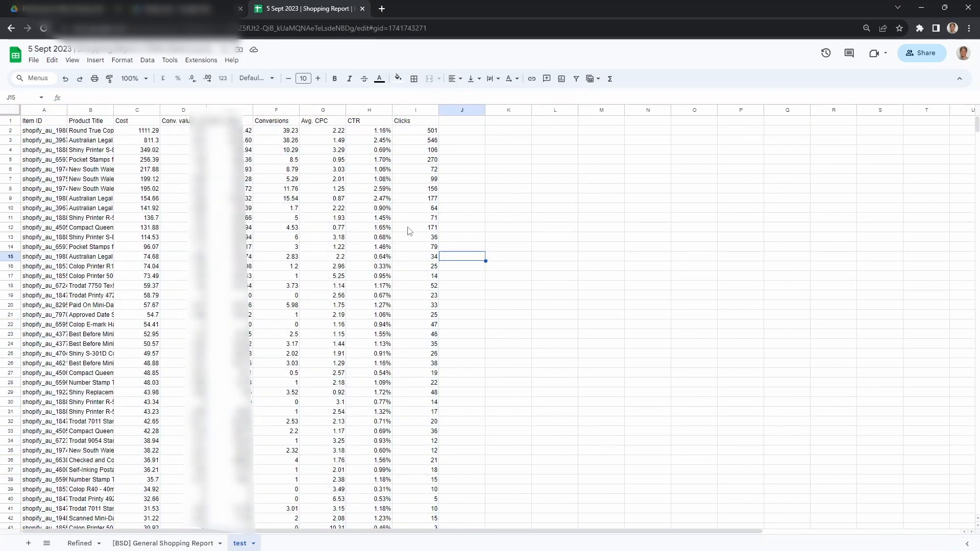
scroll(153, 306, "down", 1)
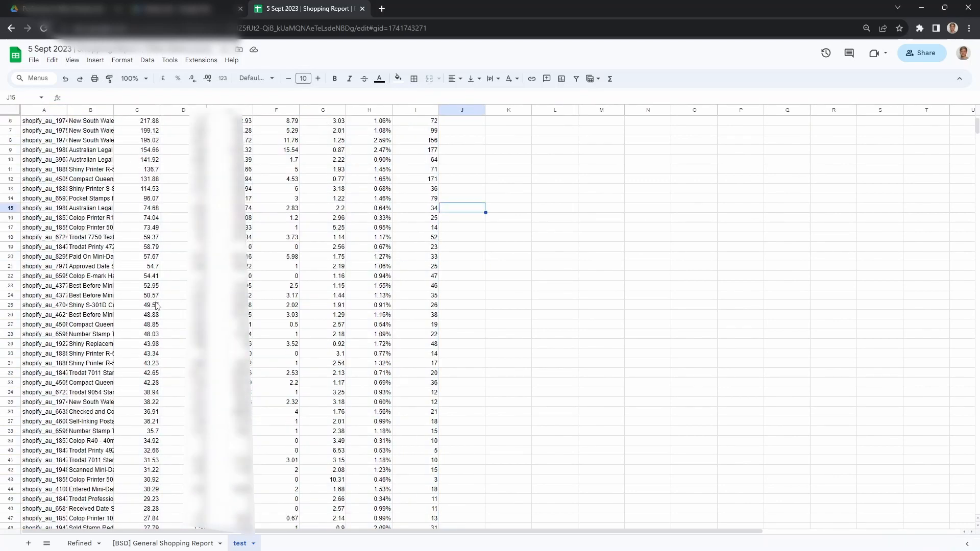
scroll(156, 305, "down", 10)
scroll(148, 304, "up", 12)
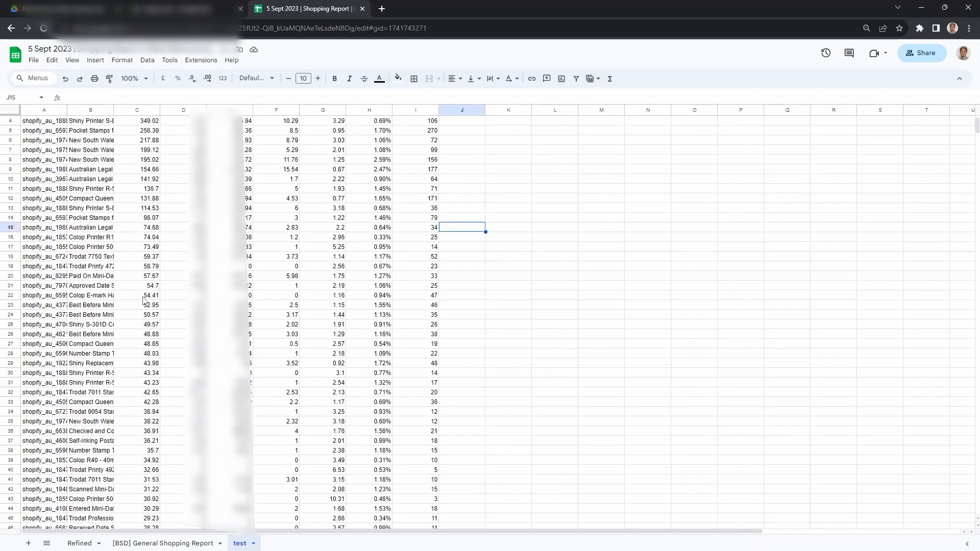
scroll(144, 302, "up", 1)
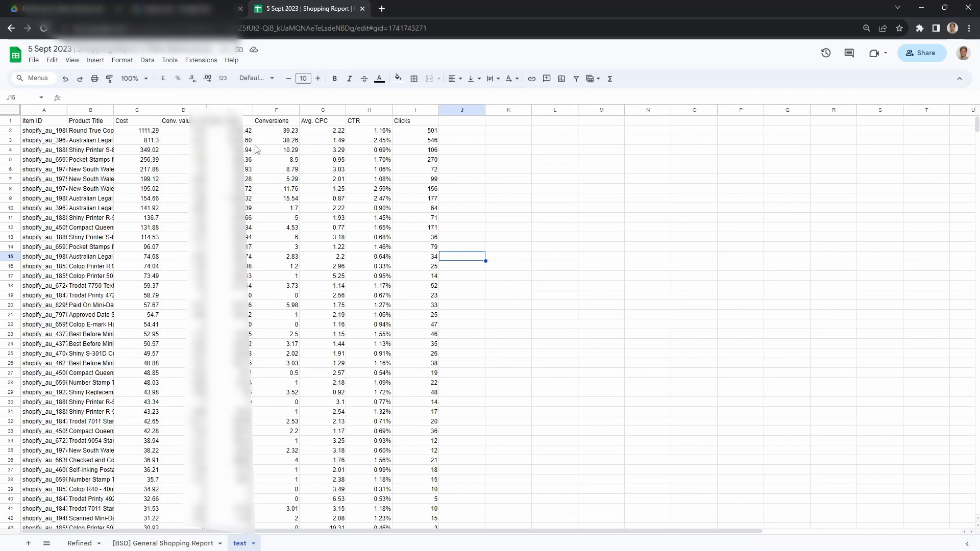
left_click(270, 110)
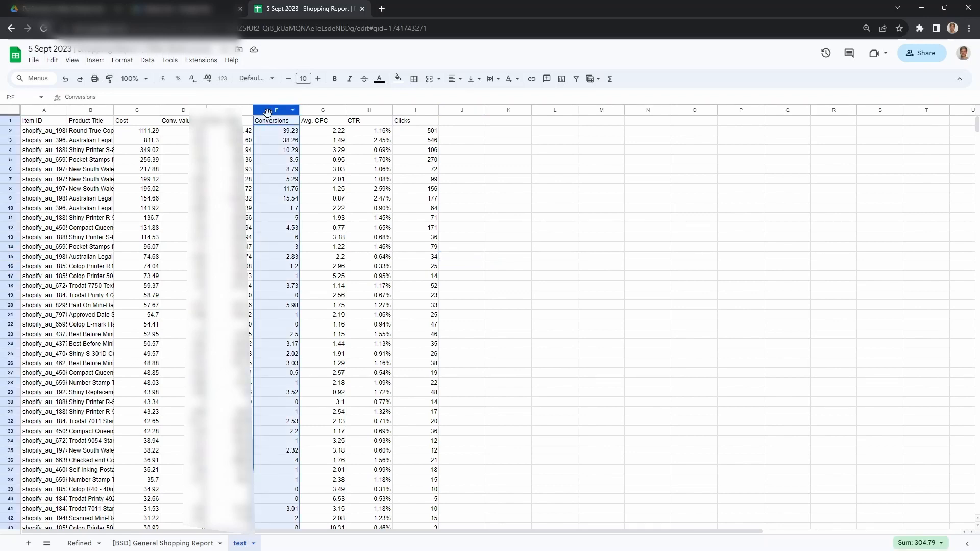
left_click(146, 61)
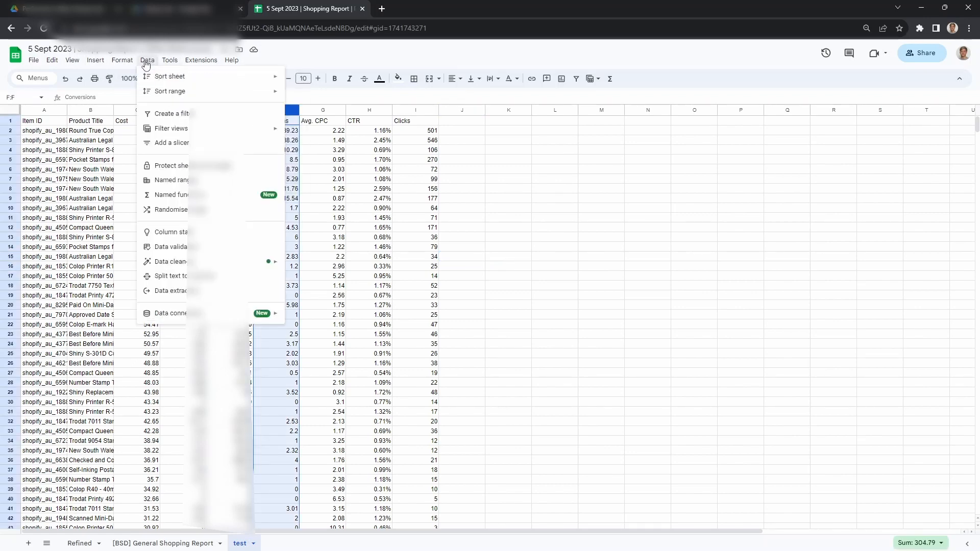
mouse_move(158, 76)
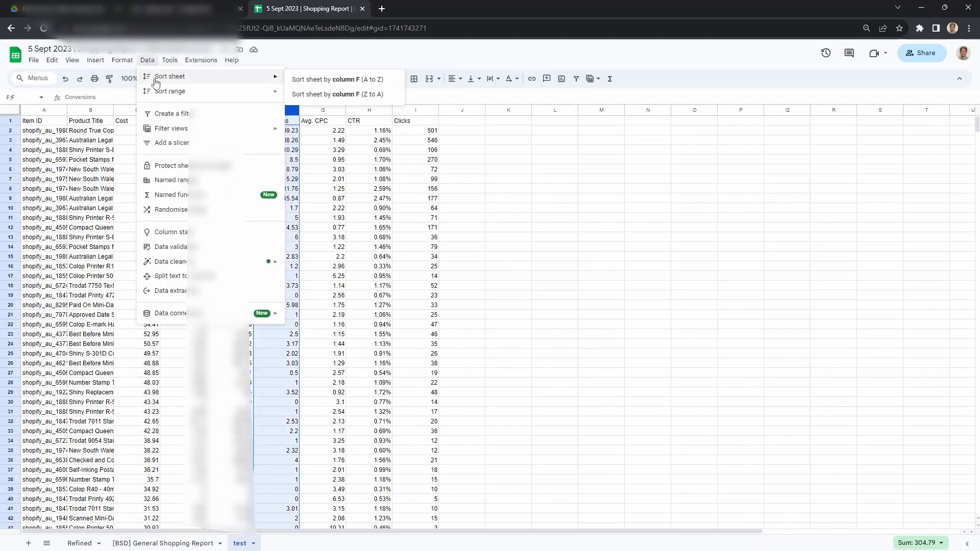
left_click(325, 95)
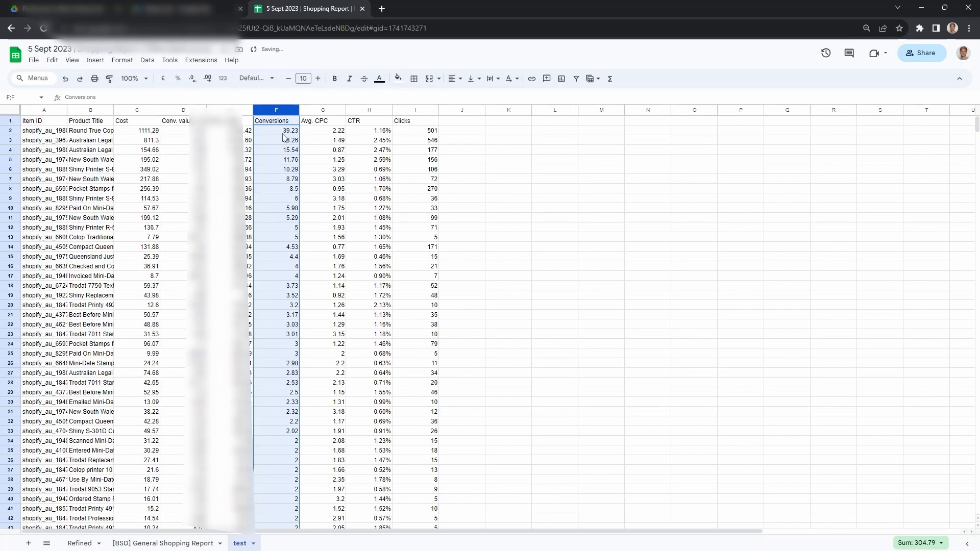
Step: Clear rows 91 to 218 of the test sheet, which hold the products with less than one conversion
scroll(284, 135, "down", 15)
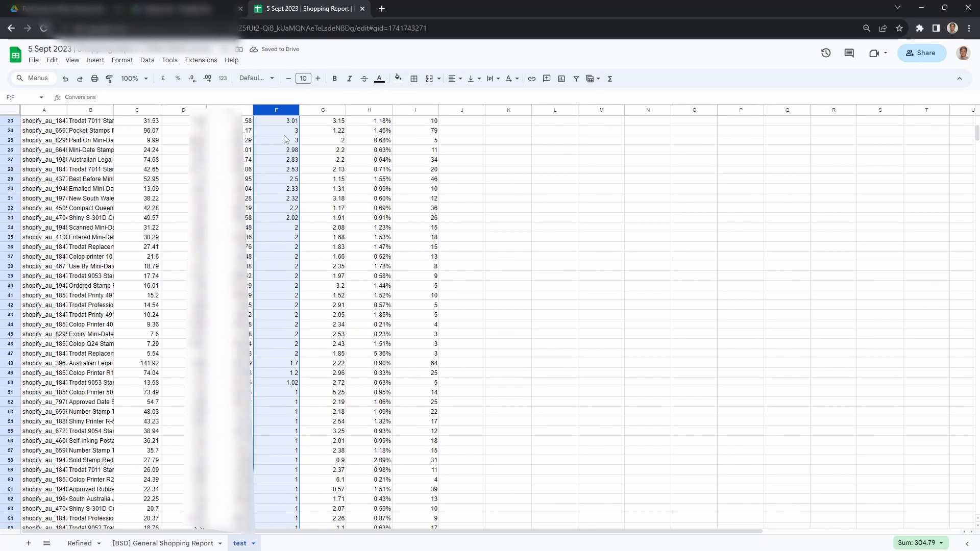
scroll(287, 134, "down", 1)
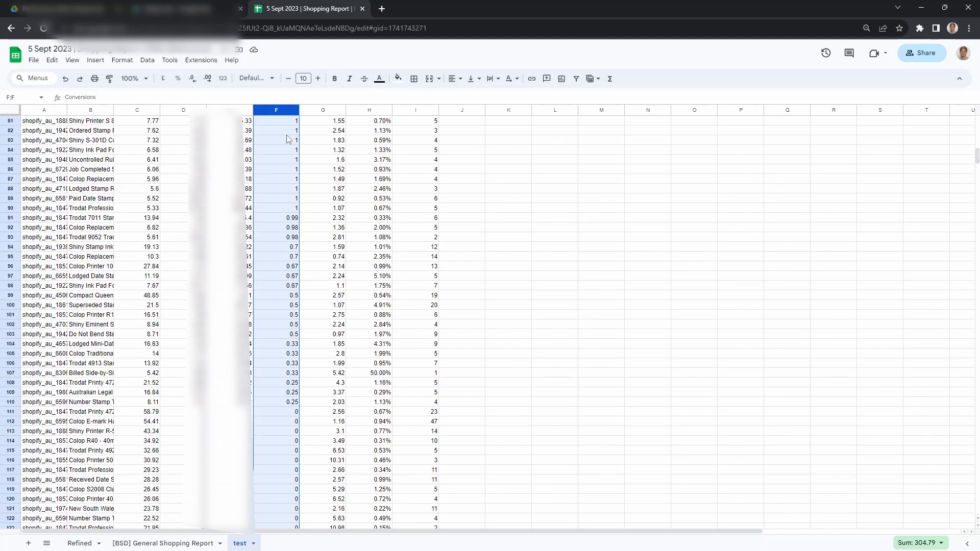
left_click(594, 278)
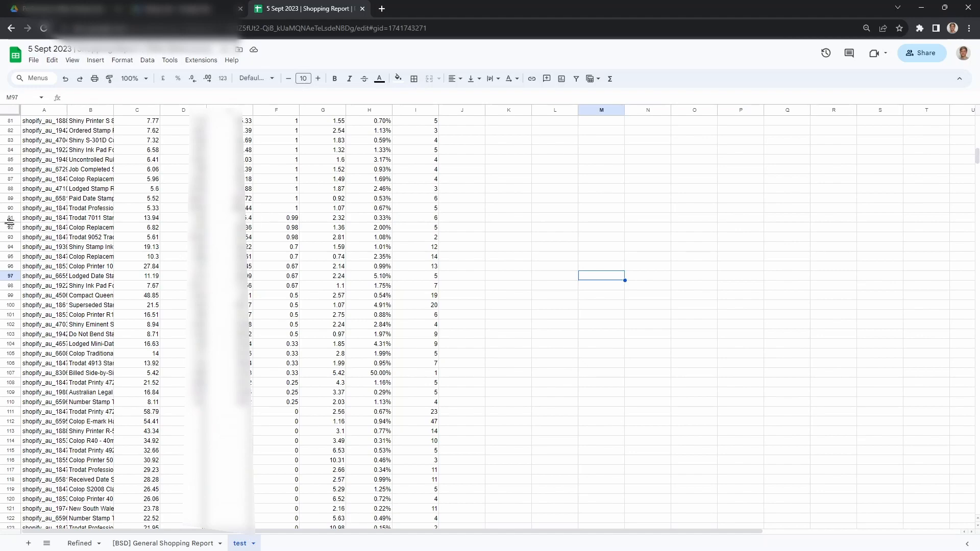
left_click_drag(12, 221, 55, 363)
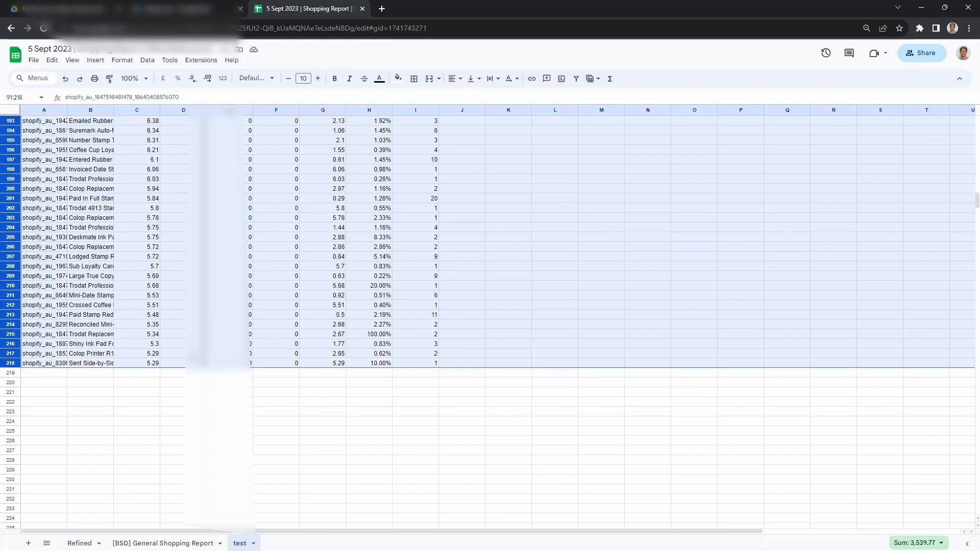
scroll(54, 363, "up", 8)
scroll(490, 322, "up", 14)
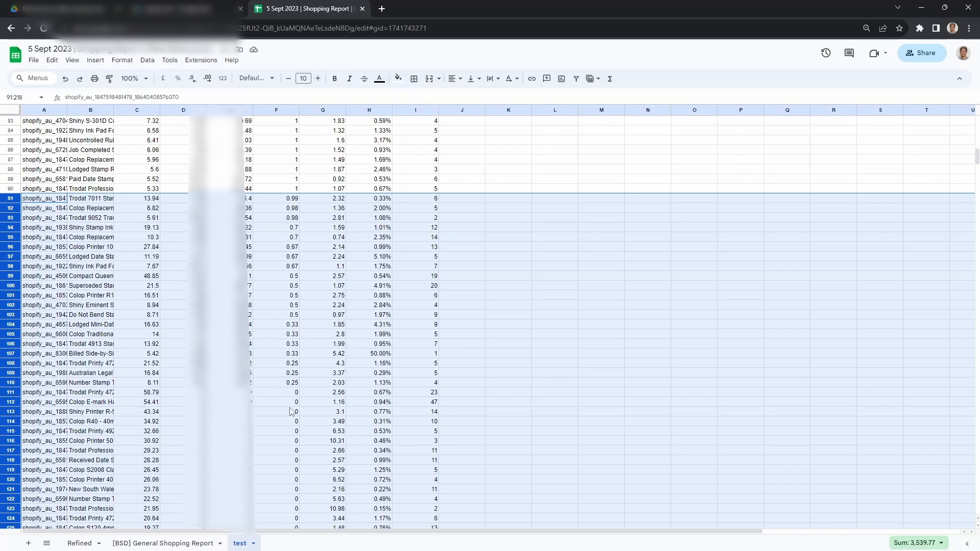
key("Delete")
scroll(296, 388, "up", 8)
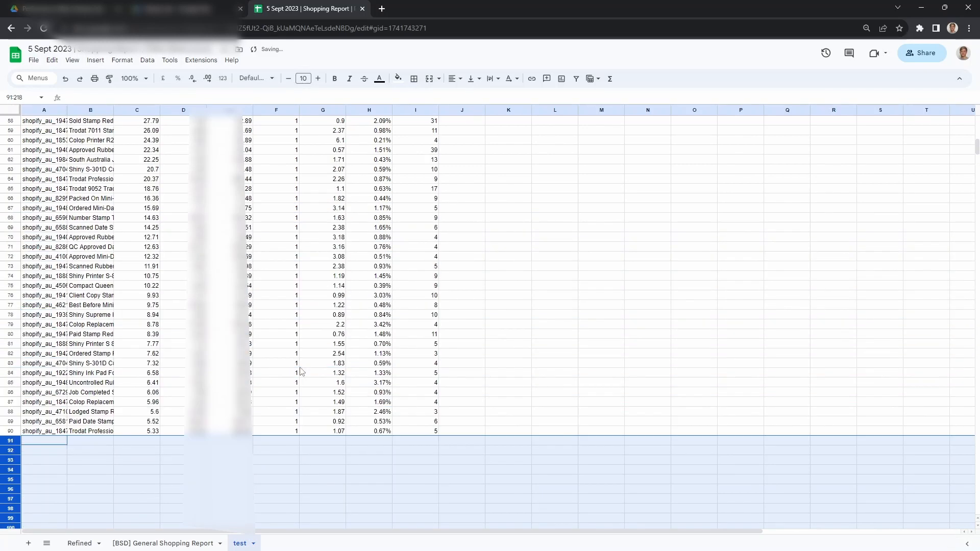
left_click(530, 306)
Step: Sort the test sheet by the Conv. value / cost column (D) in Z to A order
left_click_drag(194, 432, 196, 266)
scroll(196, 266, "up", 1)
scroll(245, 322, "up", 15)
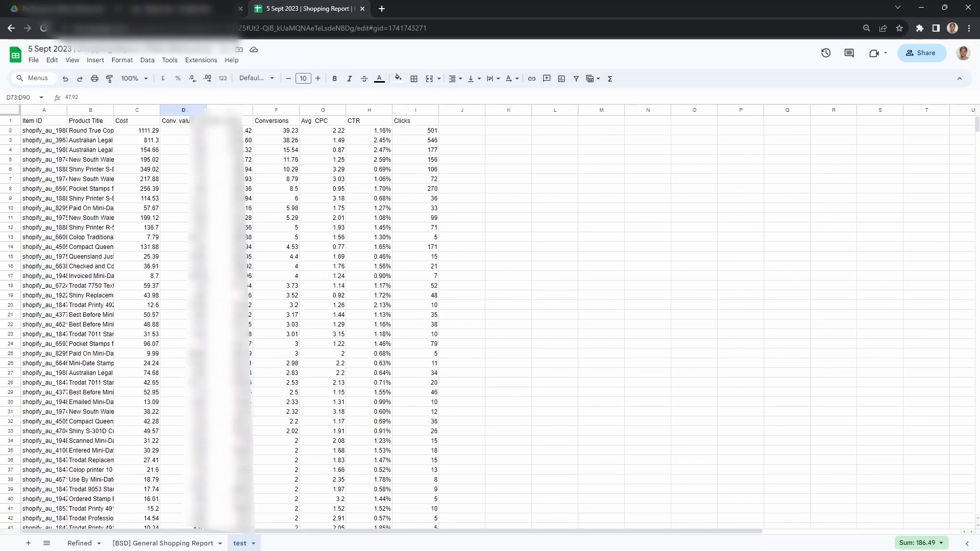
left_click(175, 111)
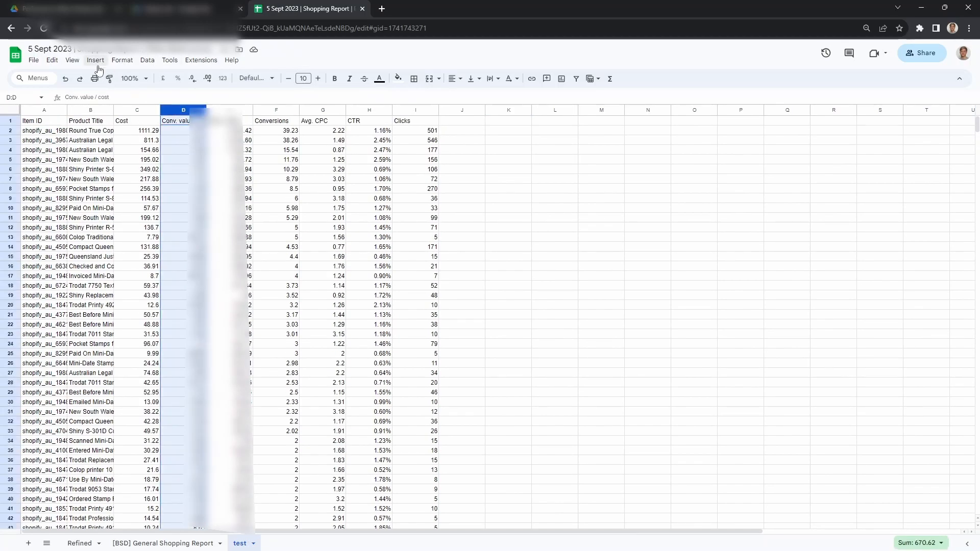
left_click(148, 60)
mouse_move(164, 76)
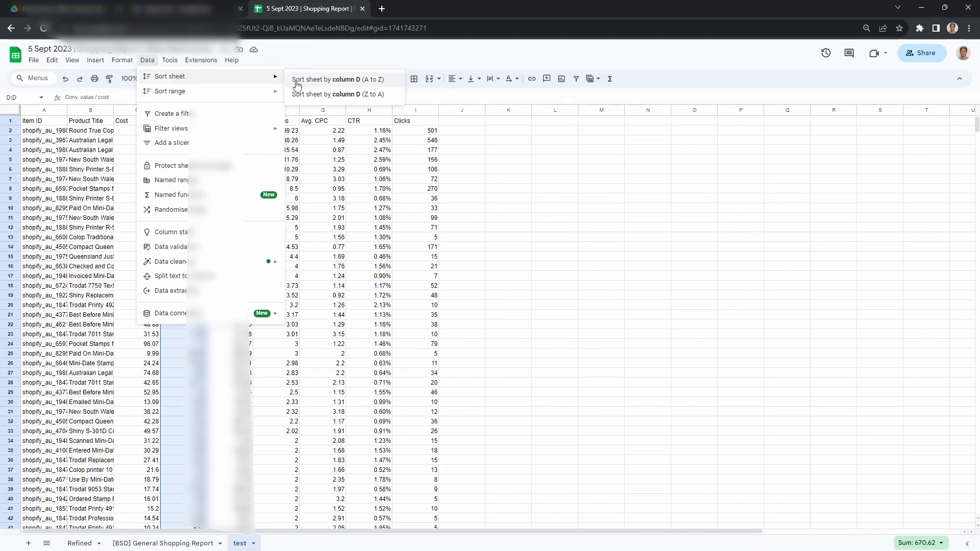
left_click(312, 95)
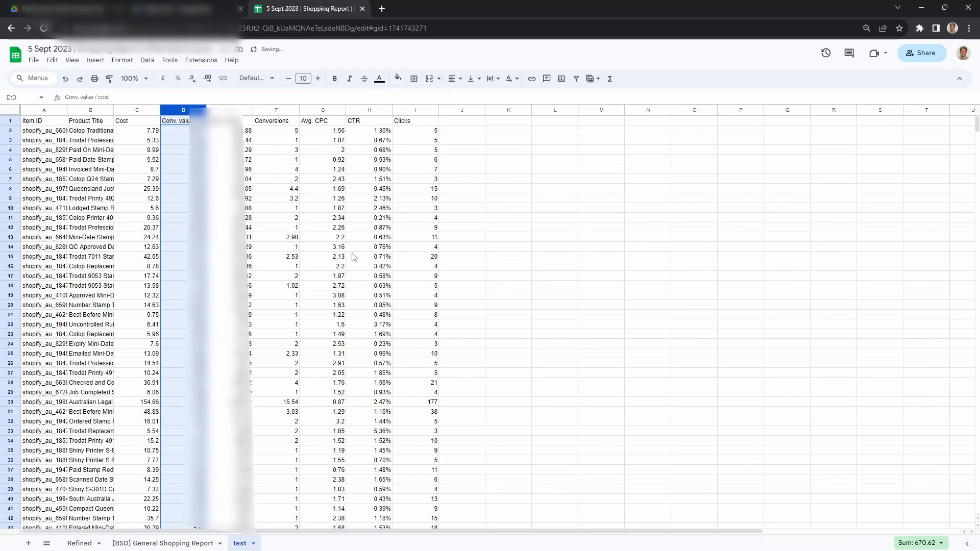
Step: Clear rows 82 to 90 of the test sheet, the products with the lowest conversion value per cost
scroll(207, 333, "down", 10)
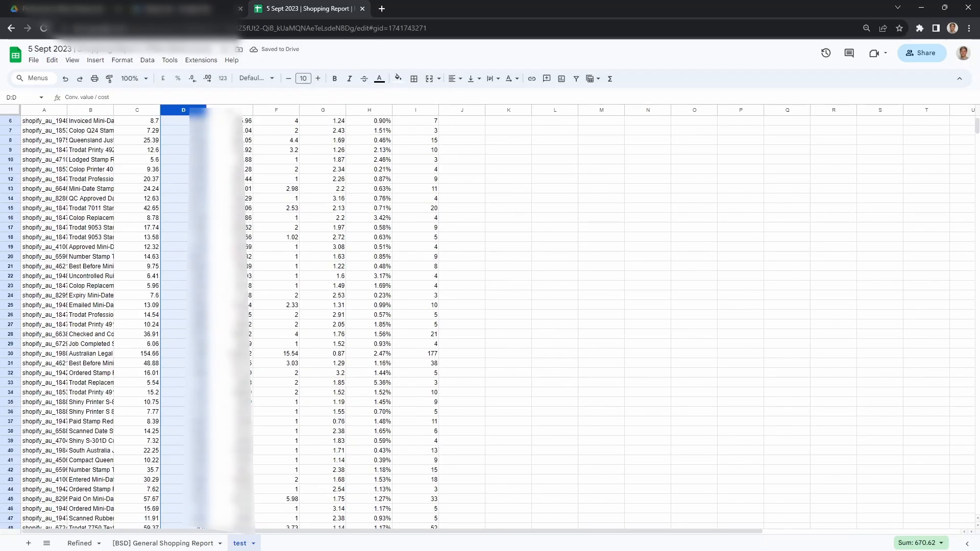
scroll(178, 332, "down", 5)
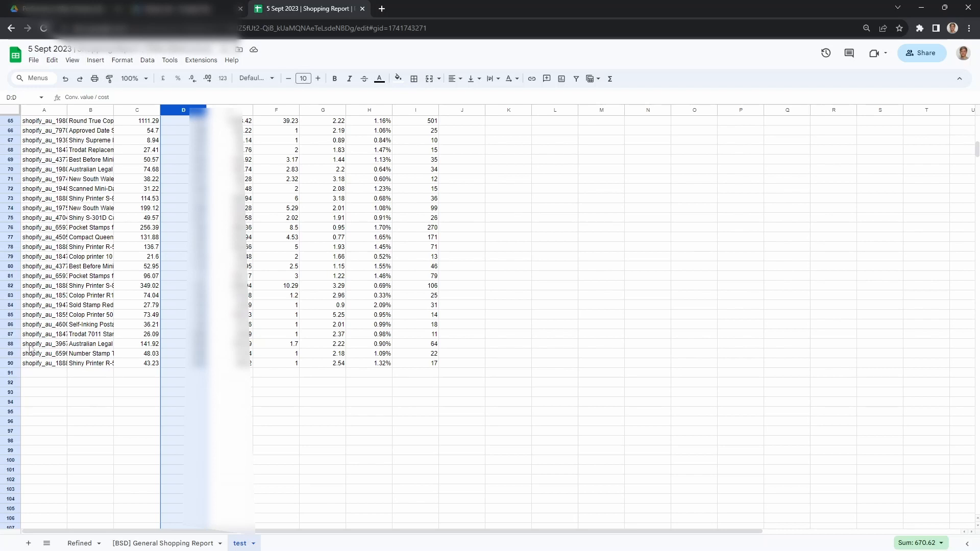
left_click(145, 345)
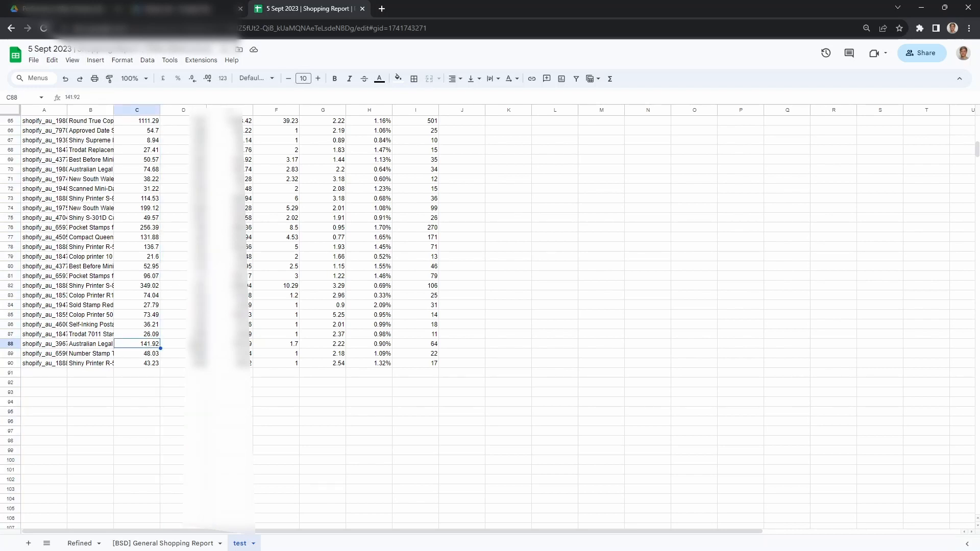
left_click(195, 345)
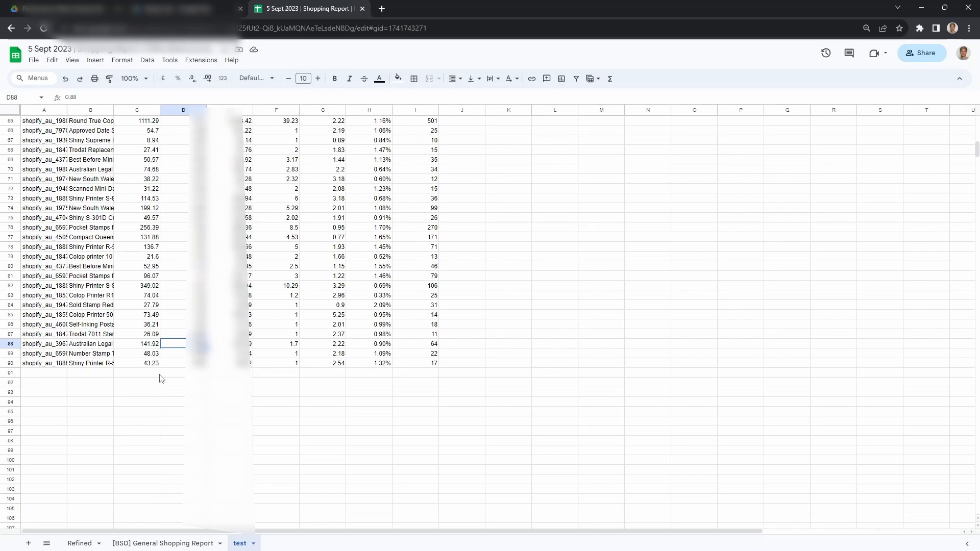
left_click_drag(151, 366, 158, 290)
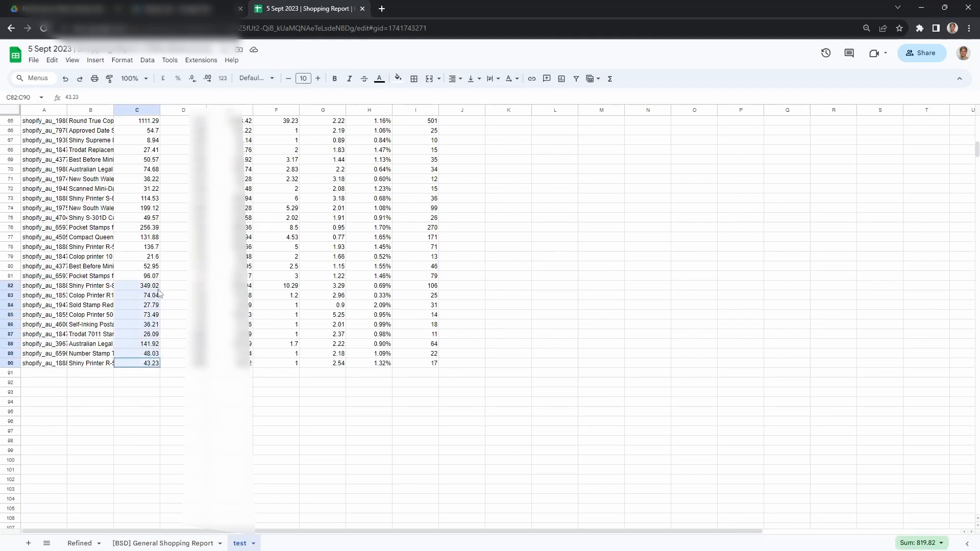
left_click_drag(10, 286, 6, 364)
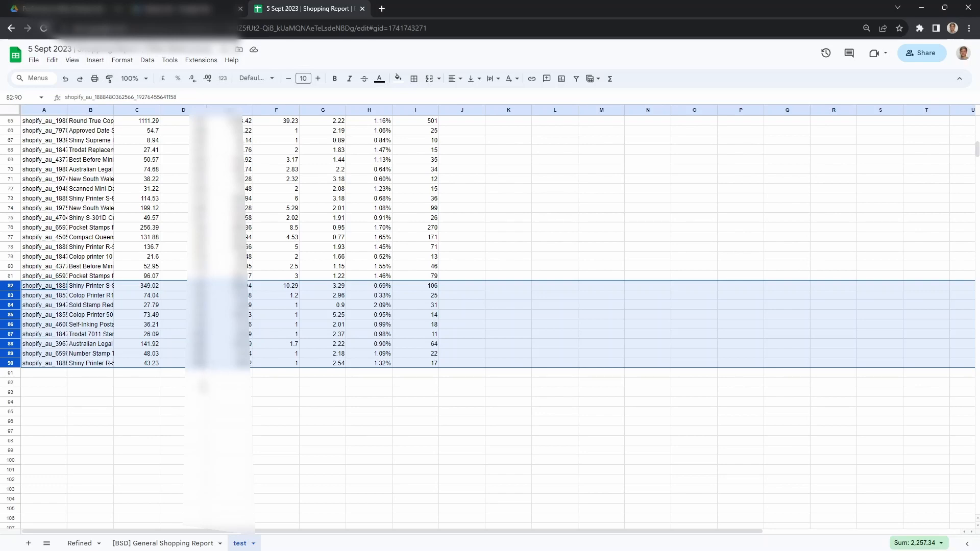
key("Delete")
scroll(473, 348, "up", 5)
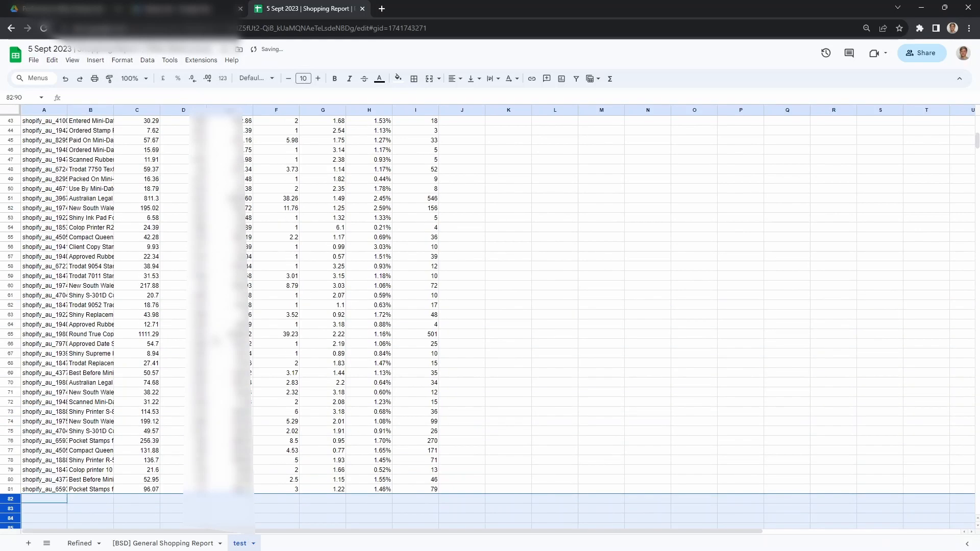
left_click(474, 353)
Step: Select and copy the remaining item IDs in cells A2 to A81 of the test sheet
scroll(432, 255, "down", 2)
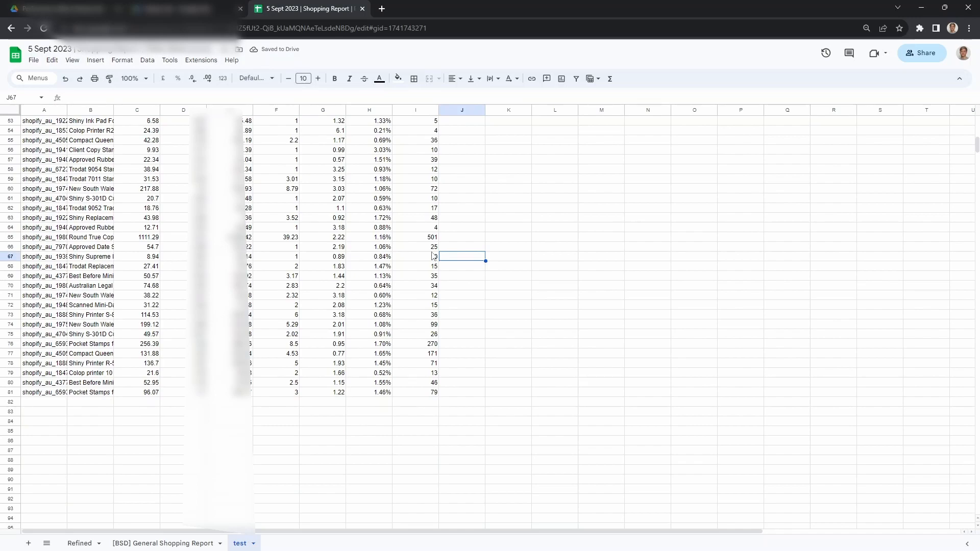
scroll(433, 256, "up", 10)
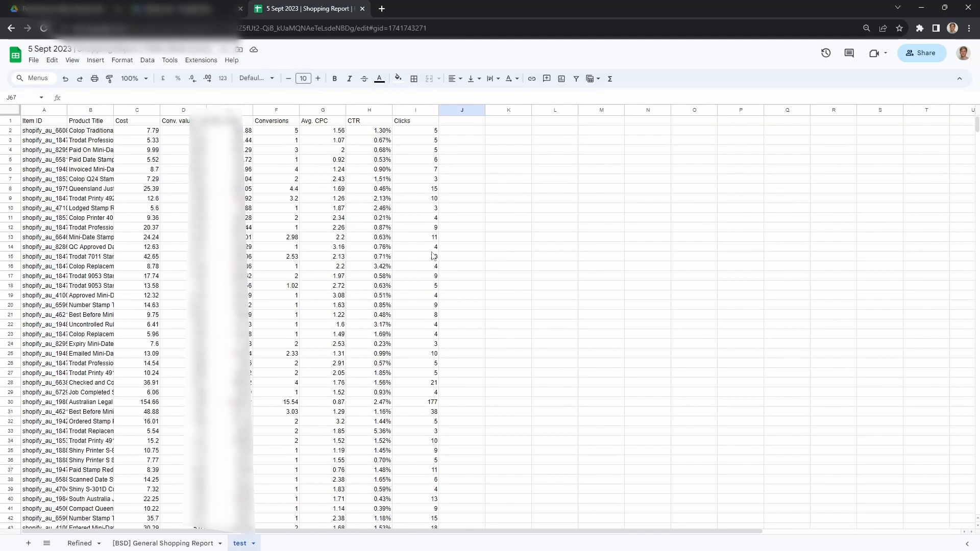
scroll(433, 255, "down", 11)
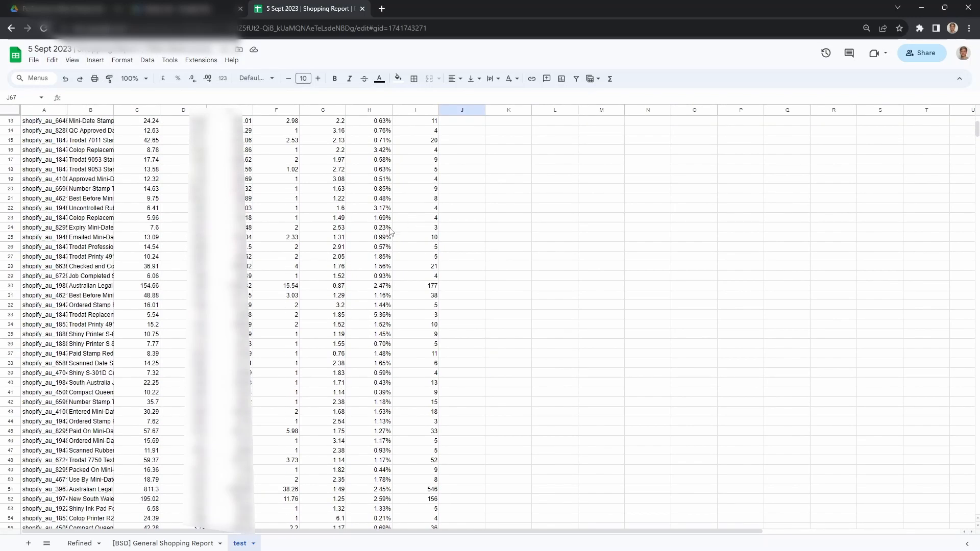
scroll(406, 253, "up", 11)
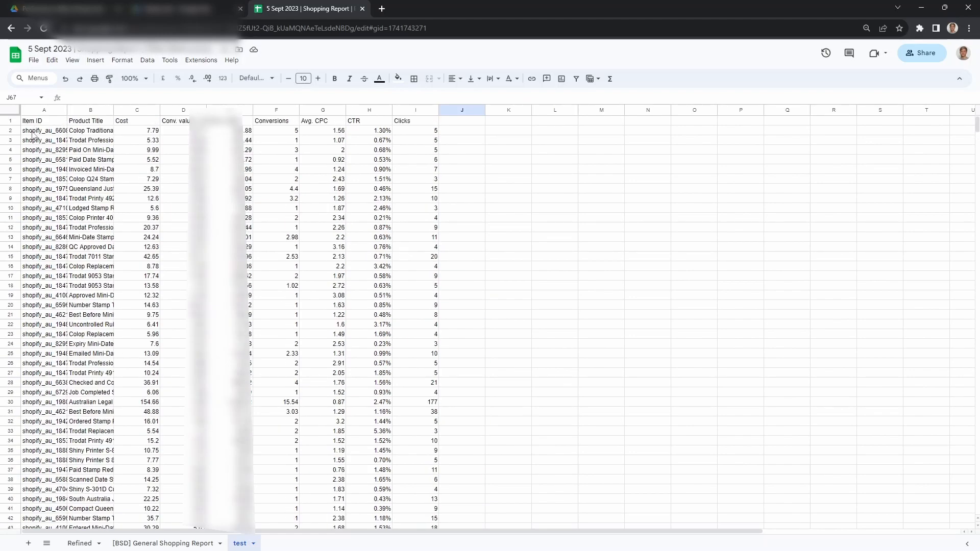
left_click_drag(34, 131, 43, 366)
scroll(44, 274, "down", 3)
scroll(44, 274, "down", 8)
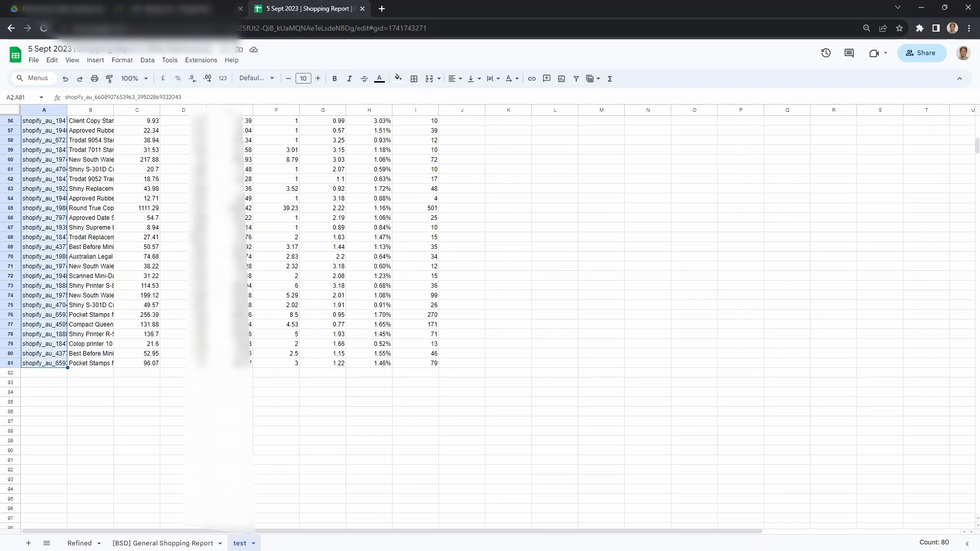
Step: Switch to Google Ads and open the All products subdivision for editing in the High Performing Products asset group's listing group
left_click(163, 8)
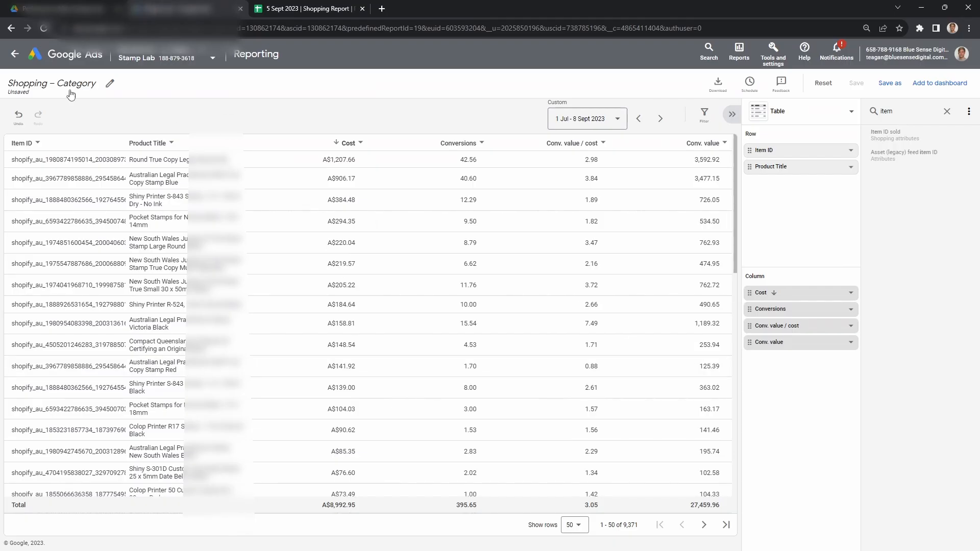
left_click(18, 56)
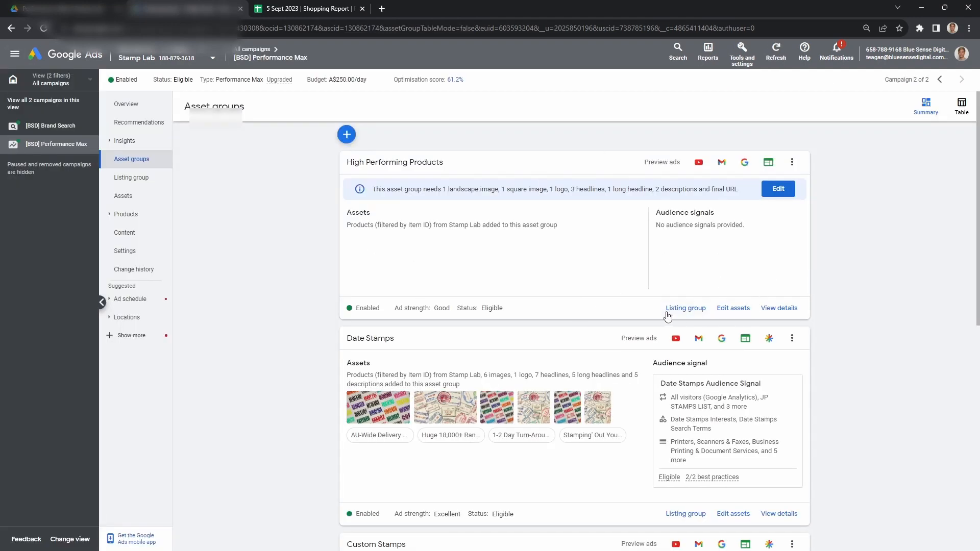
left_click(667, 315)
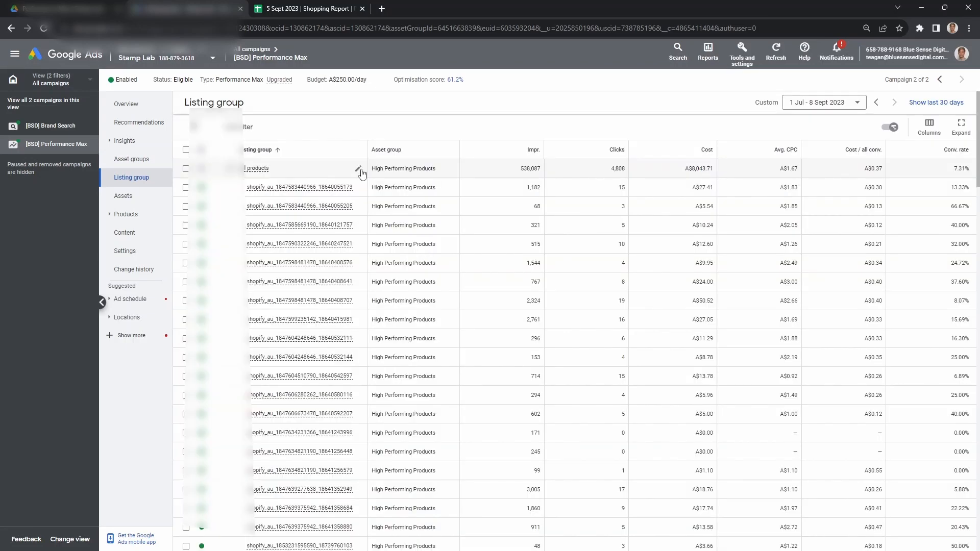
left_click(362, 172)
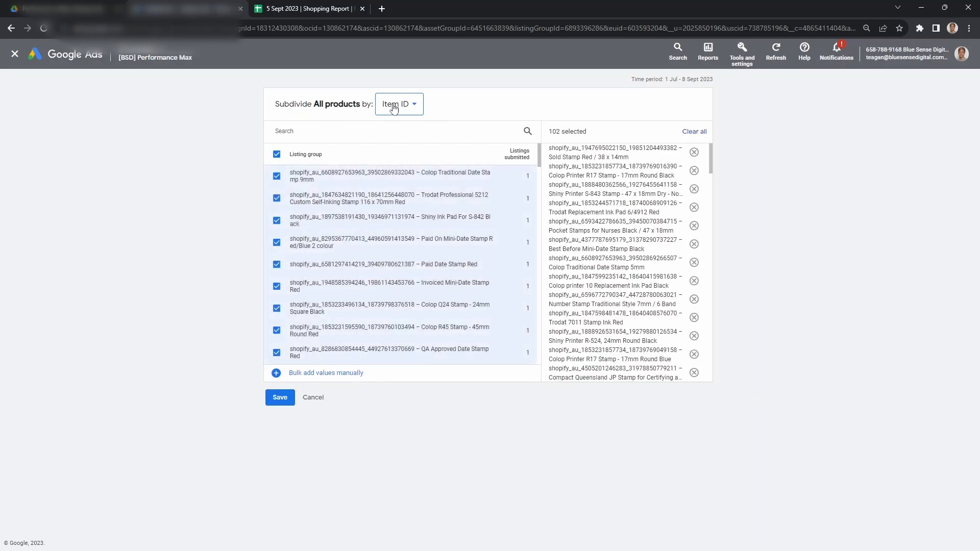
Step: Paste the copied item IDs as manually bulk-added values for the All products subdivision by Item ID
left_click(328, 133)
left_click(309, 374)
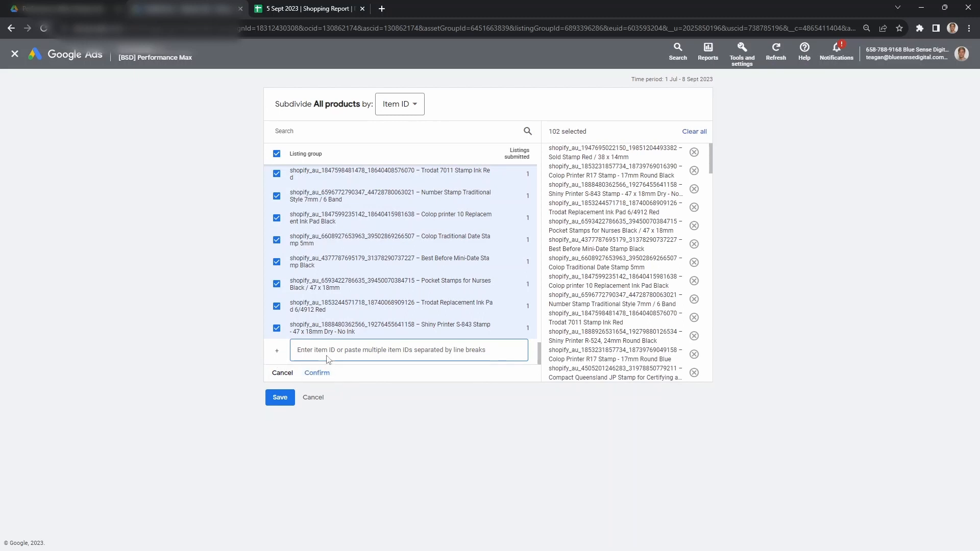
key("ctrl+v")
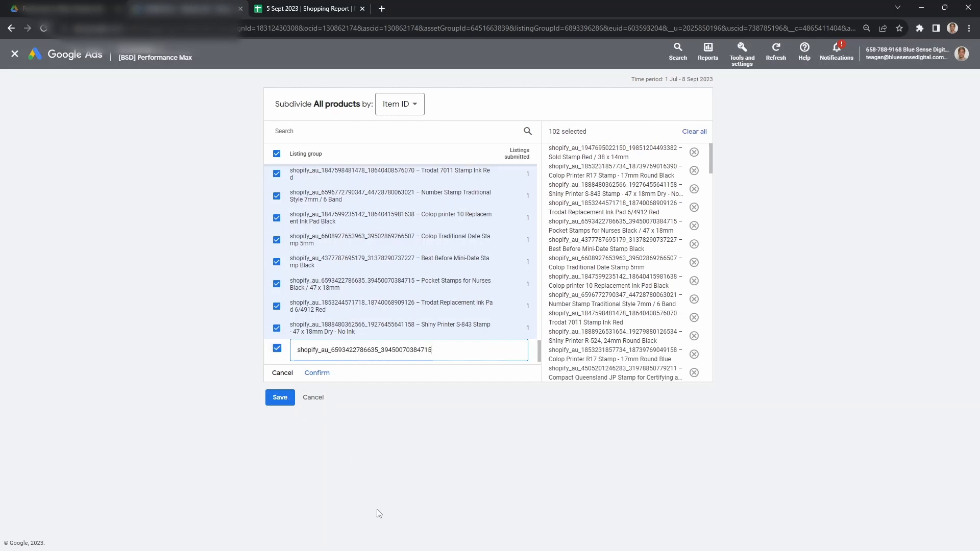
left_click(289, 6)
left_click(200, 8)
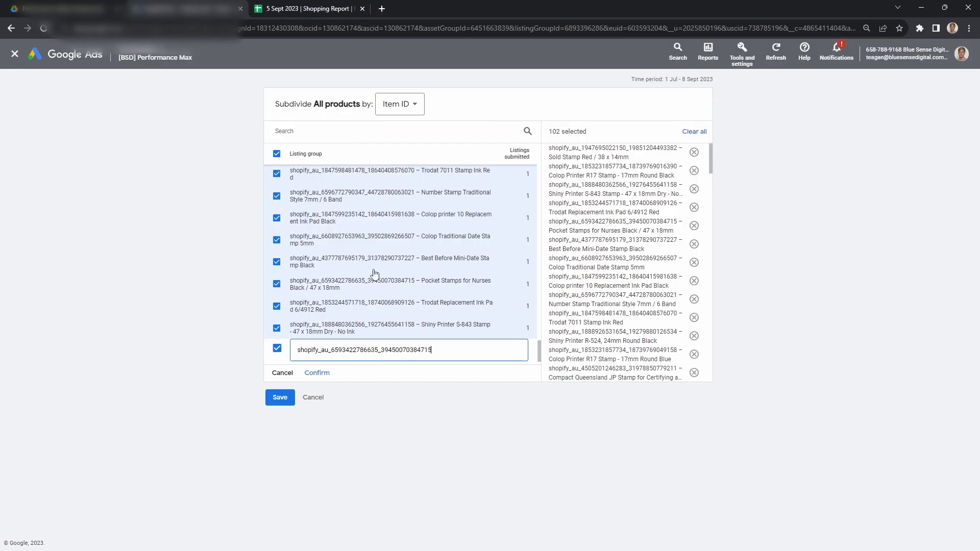